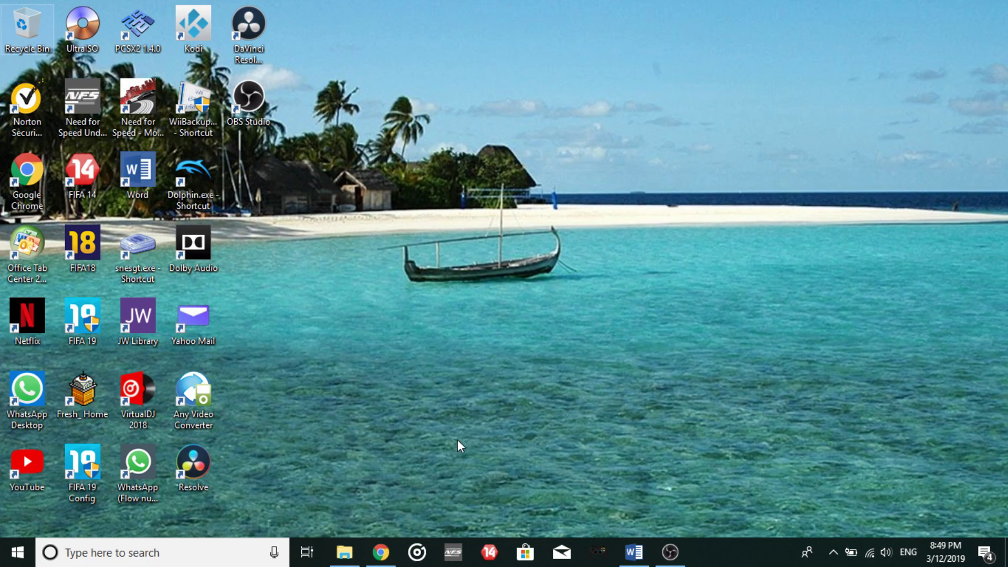
# - Download the Splatch and Friday Vibes zip files from DaFont's Recently added fonts list
pyautogui.click(382, 552)
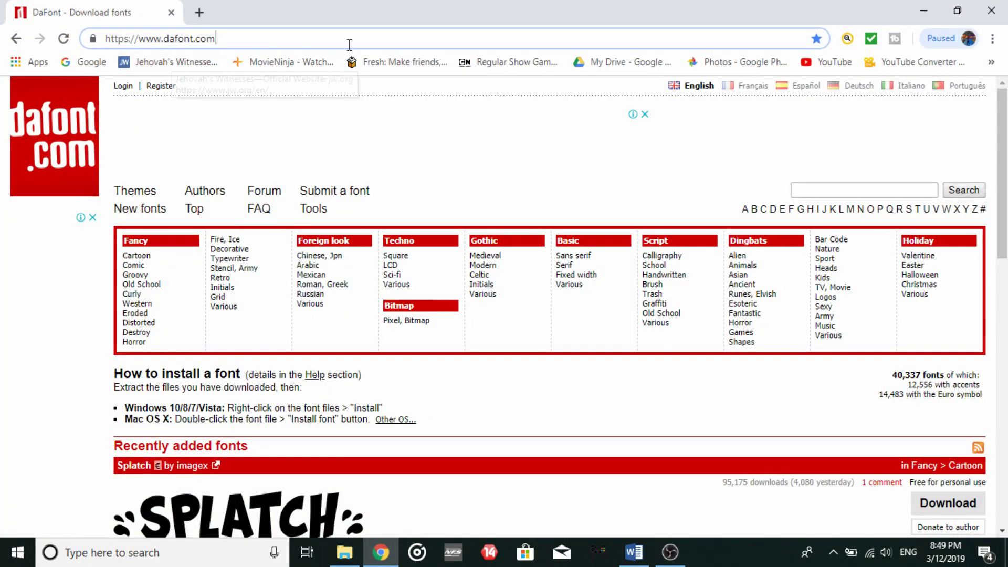
pyautogui.click(609, 34)
pyautogui.moveTo(1001, 163); pyautogui.dragTo(1004, 259)
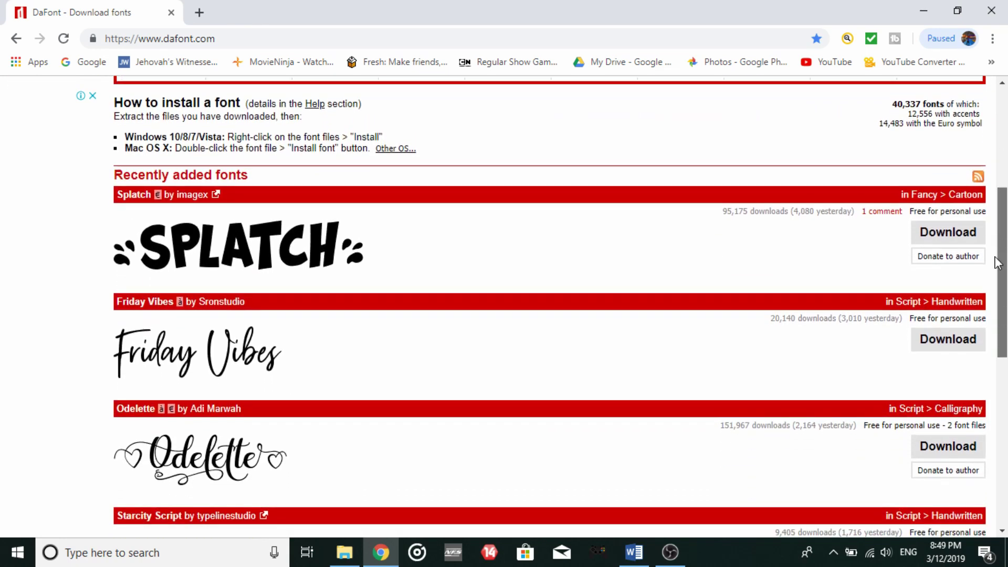
pyautogui.click(940, 243)
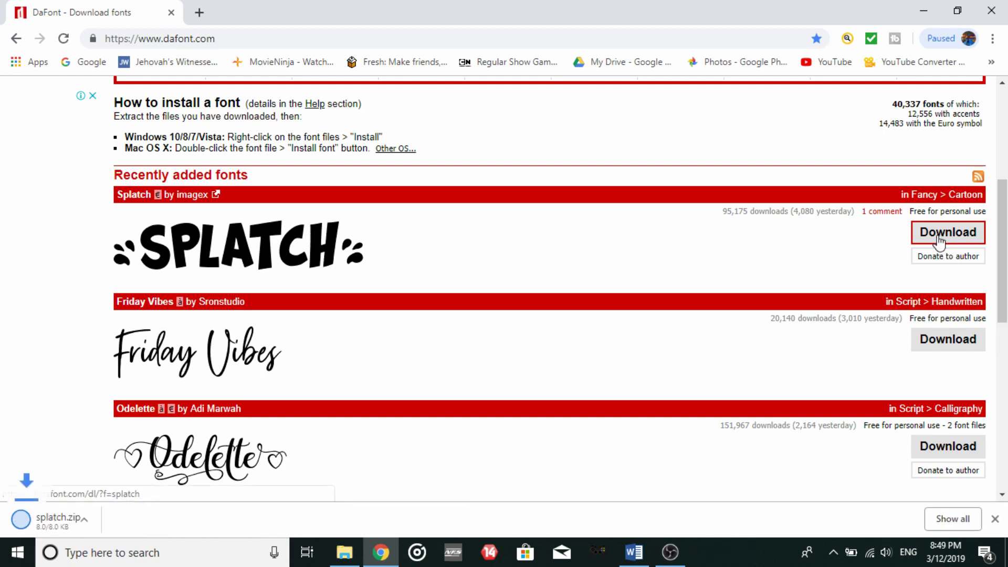
pyautogui.click(946, 344)
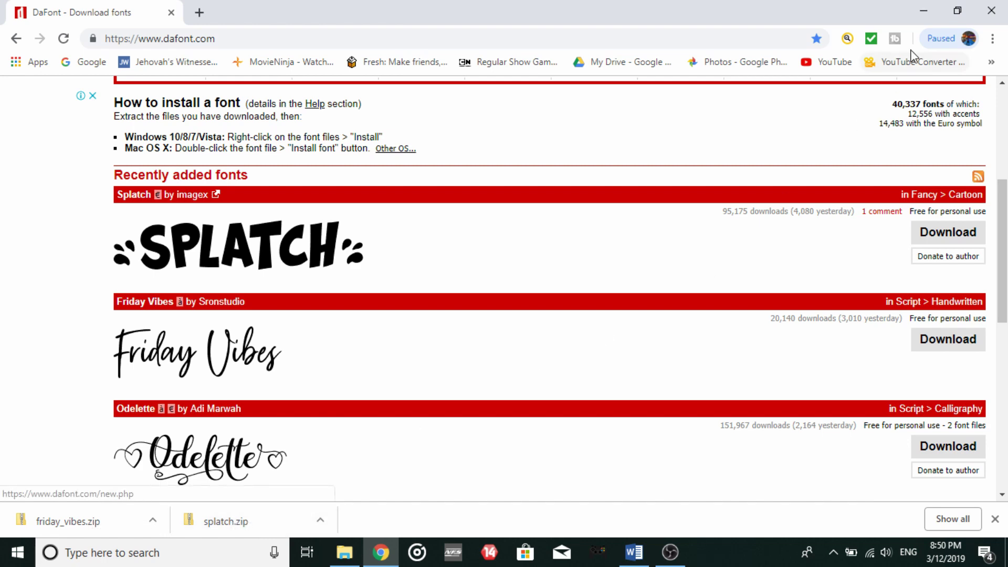
pyautogui.click(919, 11)
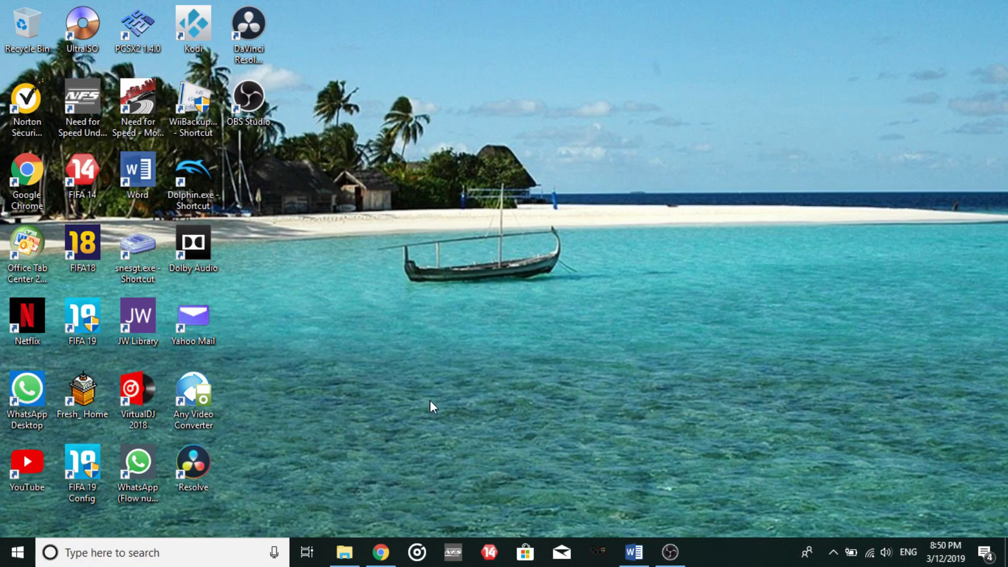
# - Open a new File Explorer window on the Downloads folder
pyautogui.moveTo(348, 562)
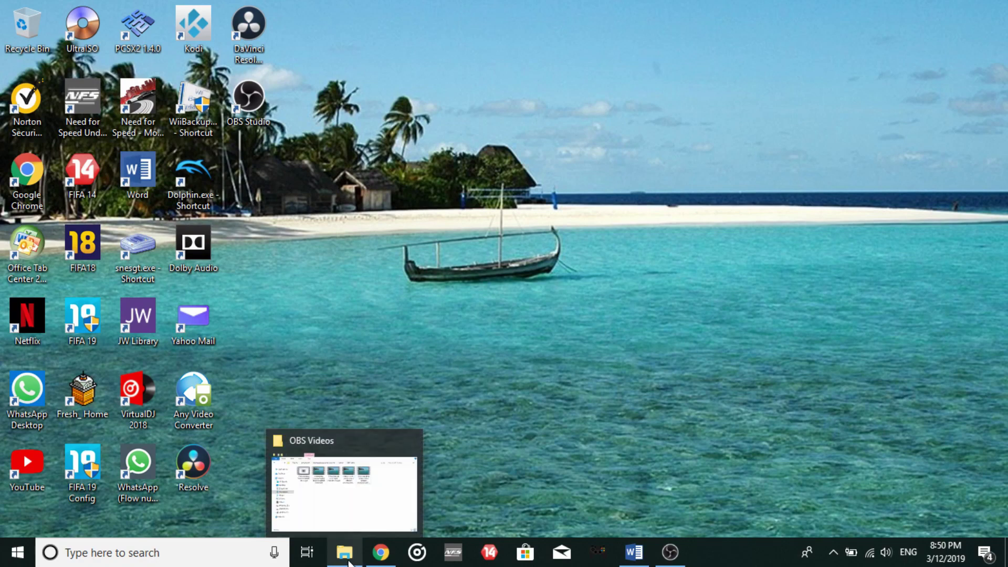
pyautogui.rightClick(348, 561)
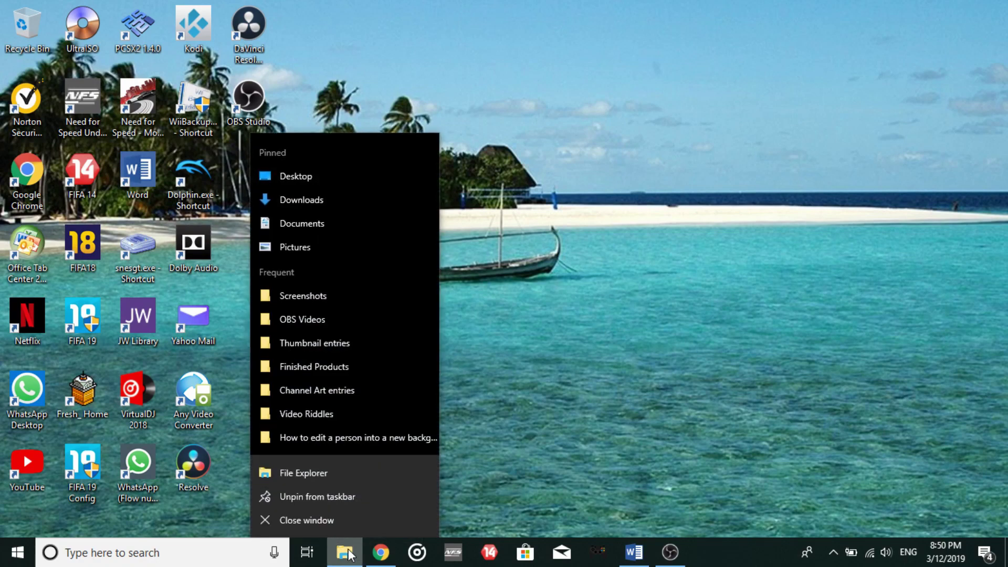
pyautogui.click(332, 469)
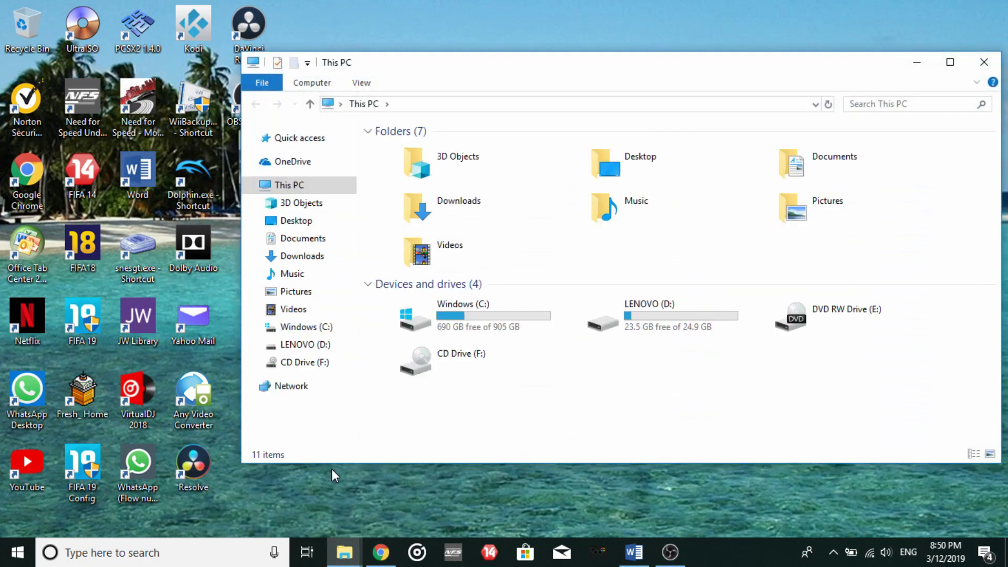
pyautogui.doubleClick(497, 212)
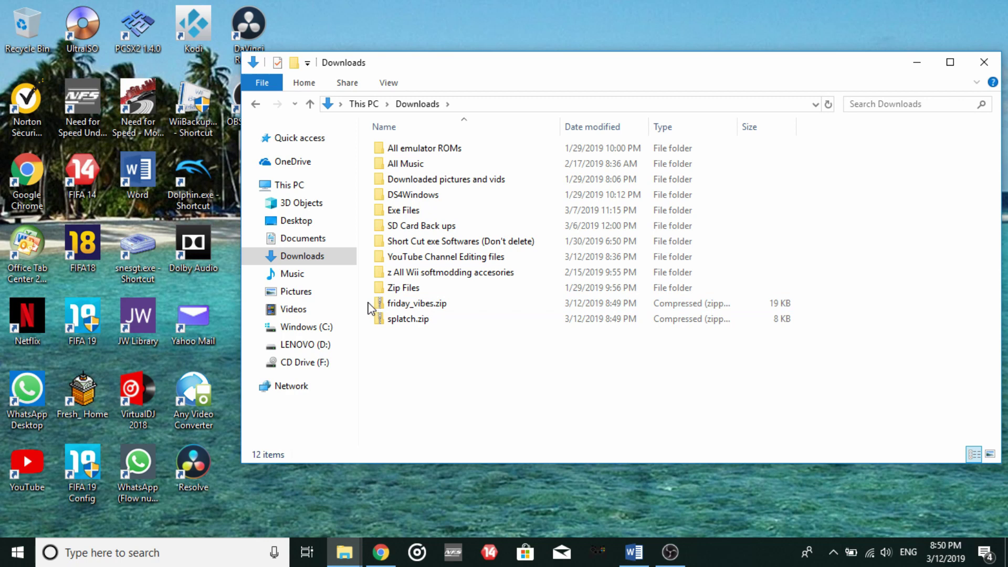
# - Run a Norton Scan Now on splatch.zip and friday_vibes.zip, which finds no threats
pyautogui.moveTo(369, 309); pyautogui.dragTo(383, 326)
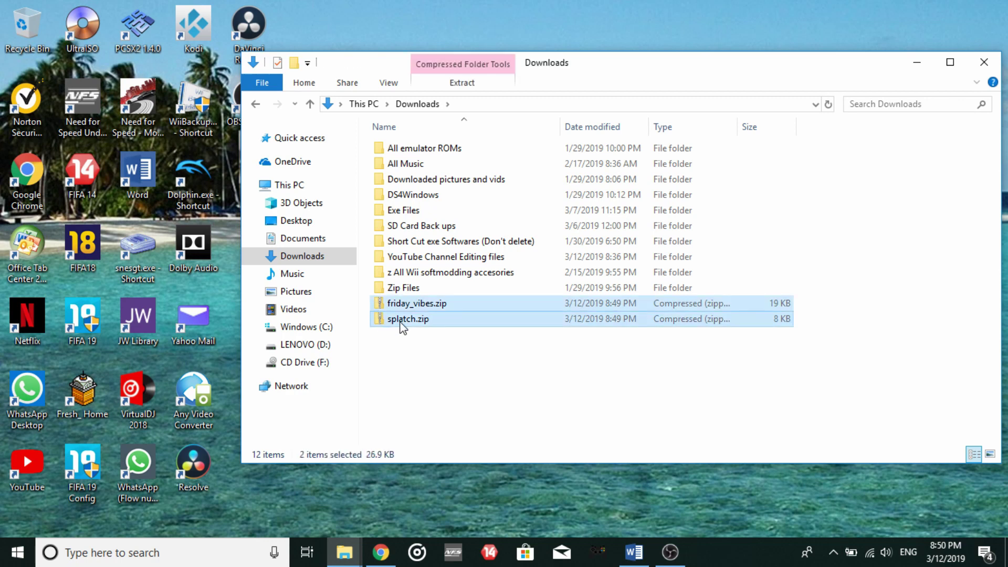
pyautogui.rightClick(403, 328)
pyautogui.moveTo(531, 141)
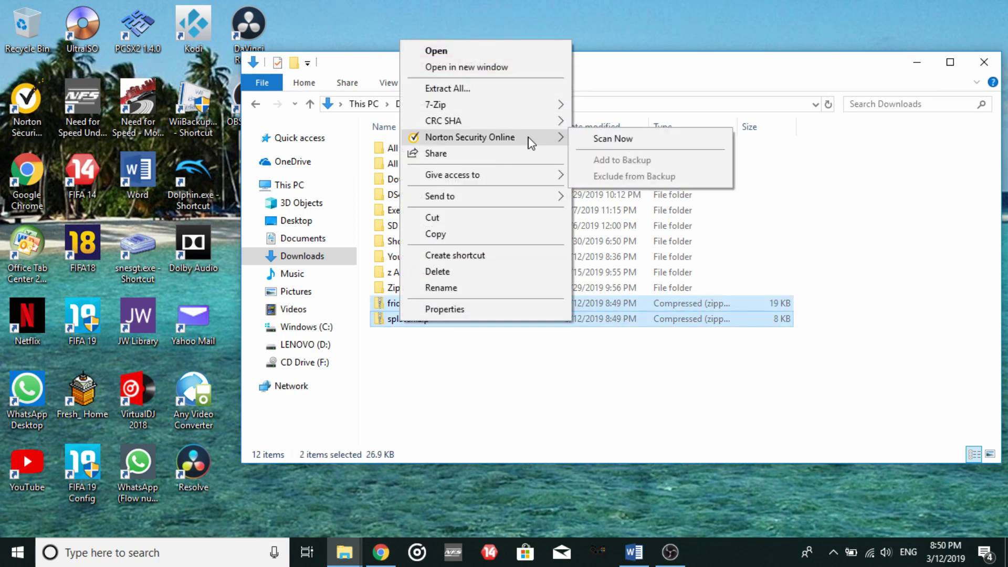
pyautogui.click(617, 139)
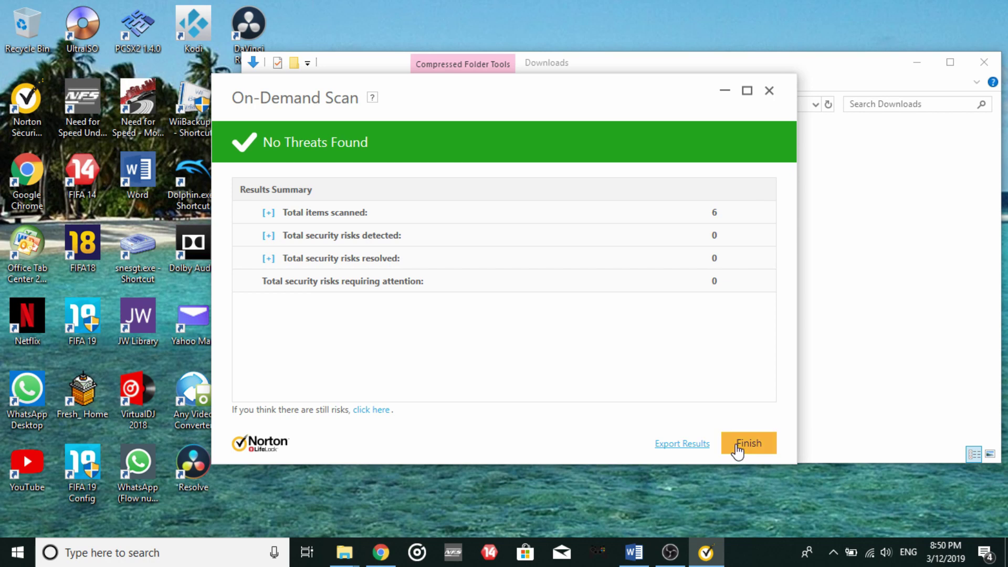
pyautogui.click(748, 443)
pyautogui.click(583, 371)
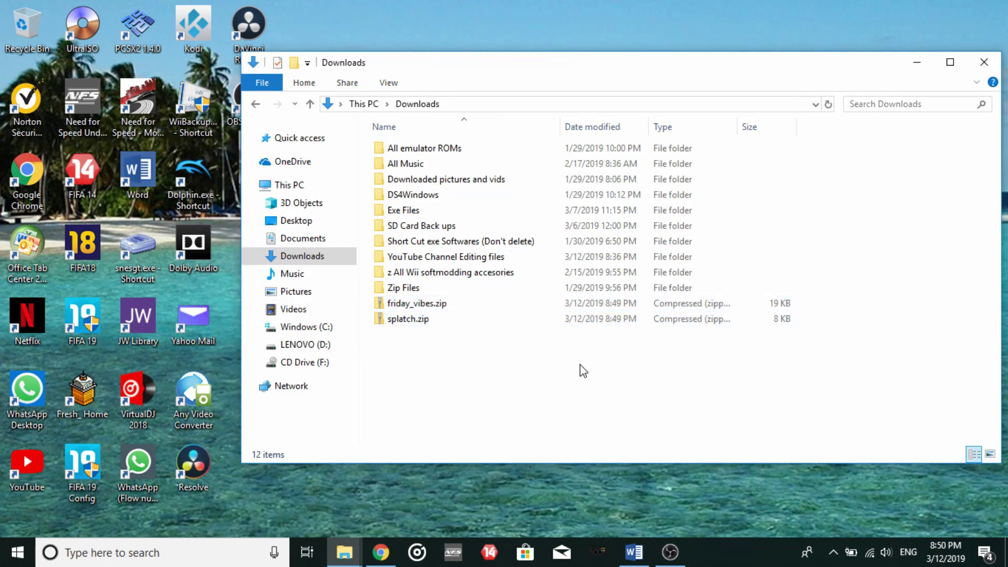
# - Open the 7-Zip Extract files dialog for friday_vibes.zip and splatch.zip together
pyautogui.click(430, 308)
pyautogui.rightClick(429, 309)
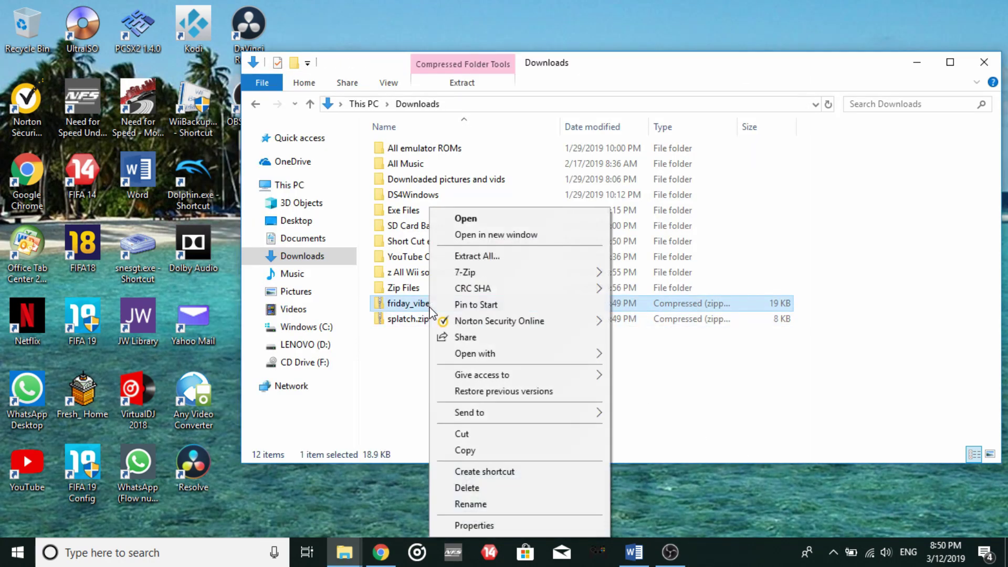
pyautogui.moveTo(533, 274)
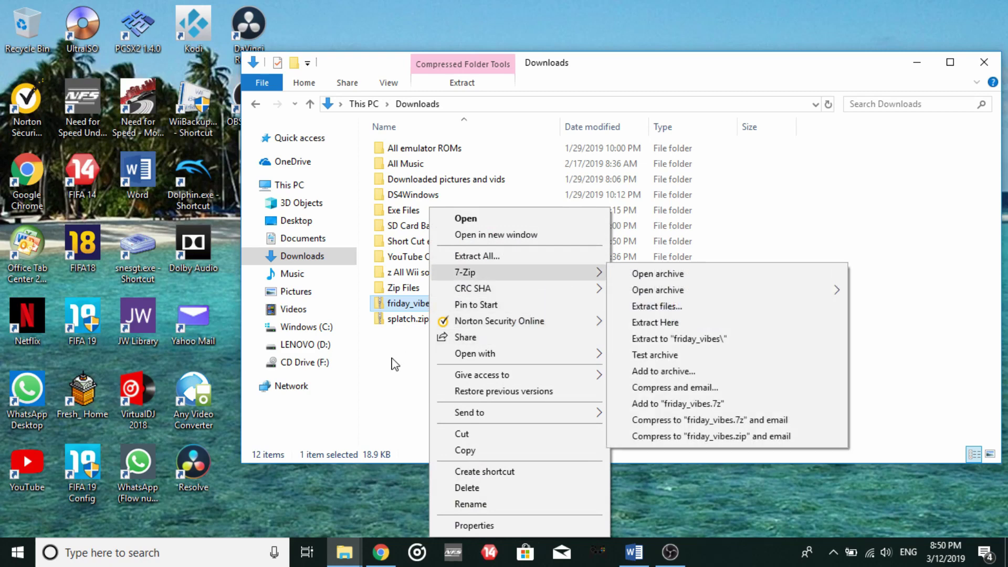
pyautogui.click(363, 310)
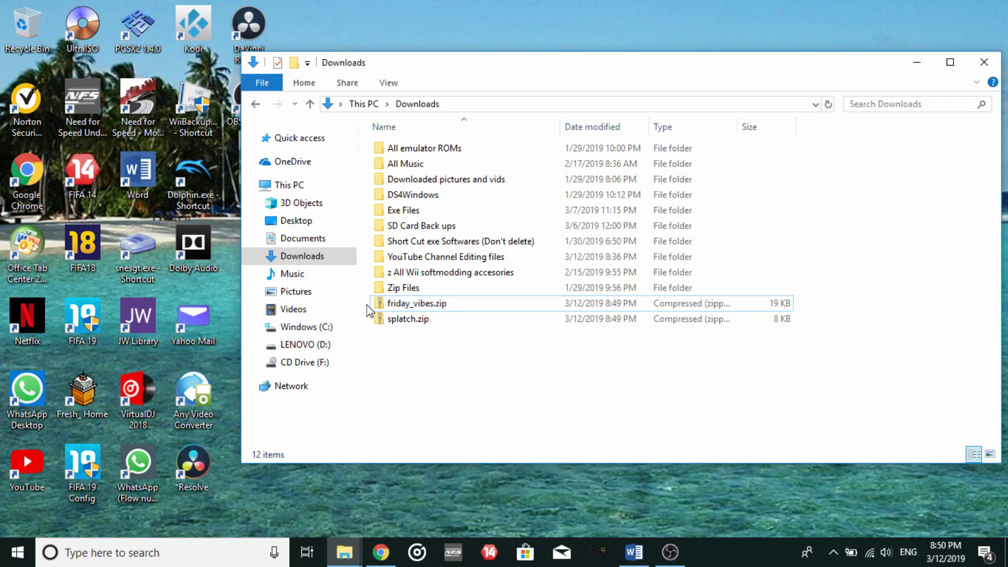
pyautogui.moveTo(368, 310); pyautogui.dragTo(376, 328)
pyautogui.rightClick(391, 311)
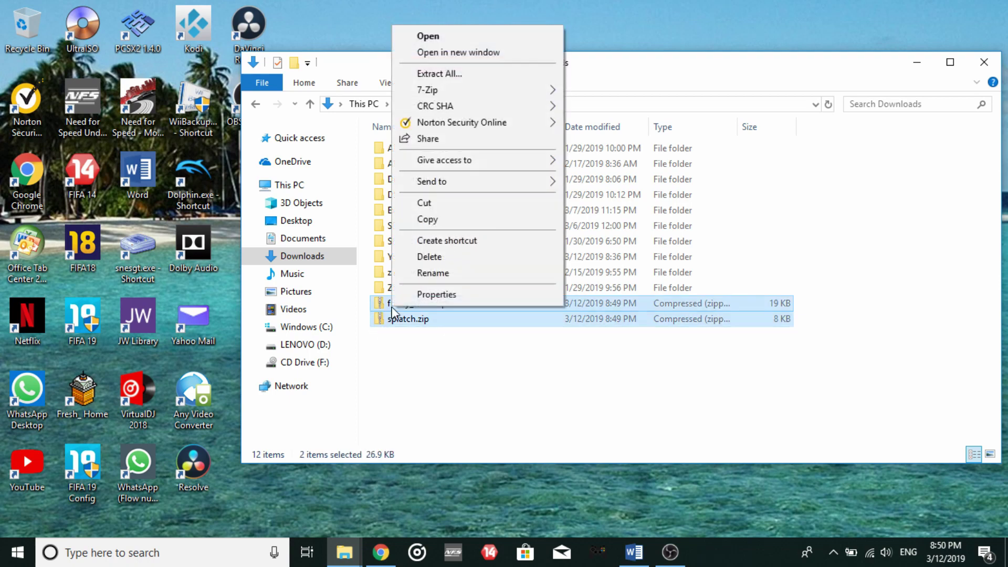
pyautogui.moveTo(533, 98)
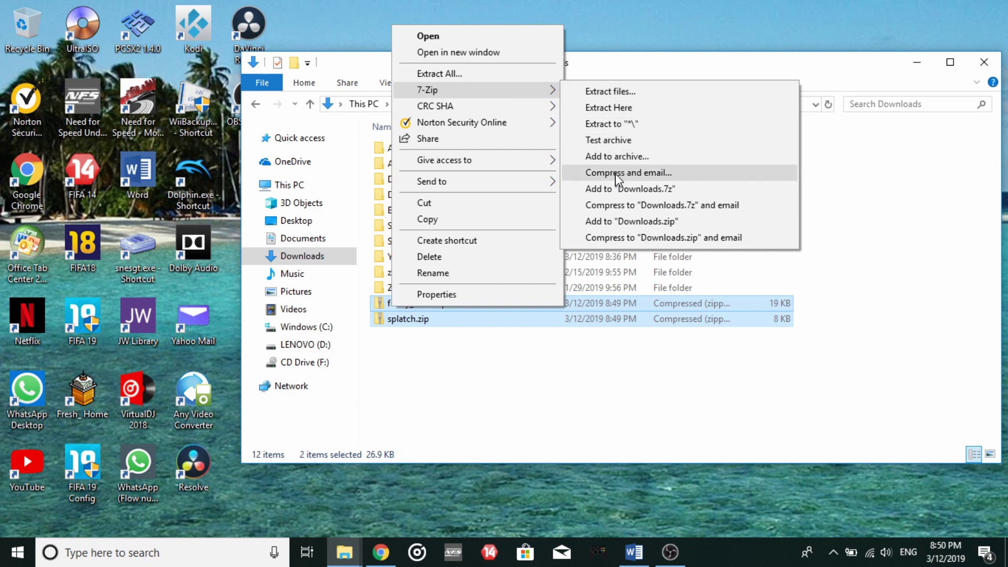
pyautogui.click(607, 93)
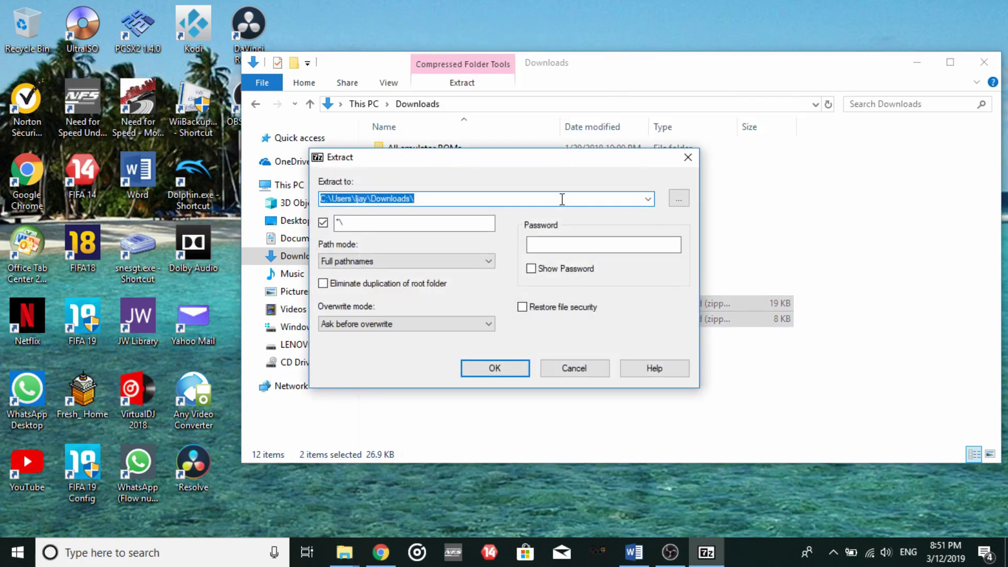
# - Set the 7-Zip destination to Exe Files\Extract Zone\Zone A and run the extraction
pyautogui.click(680, 200)
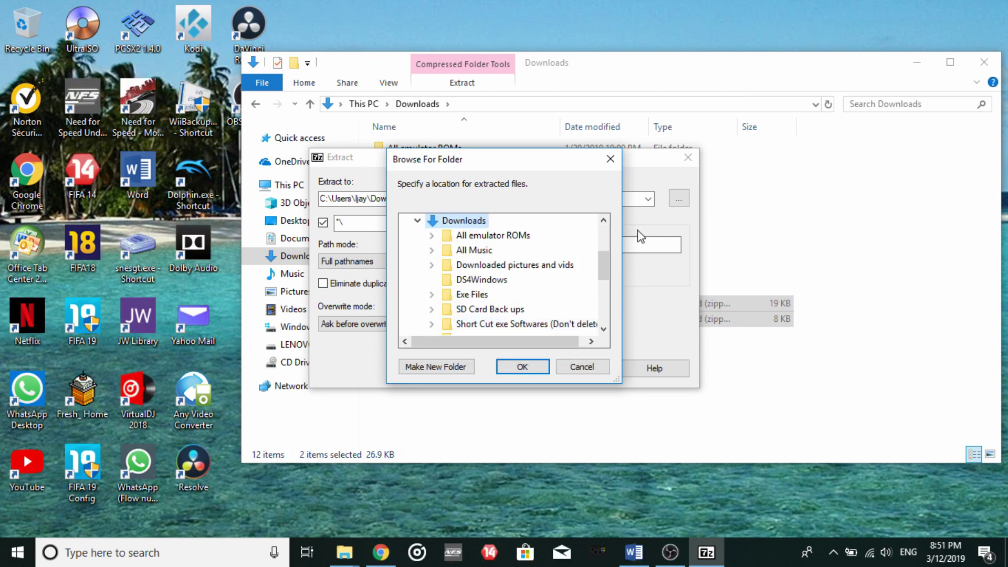
pyautogui.moveTo(605, 270); pyautogui.dragTo(606, 284)
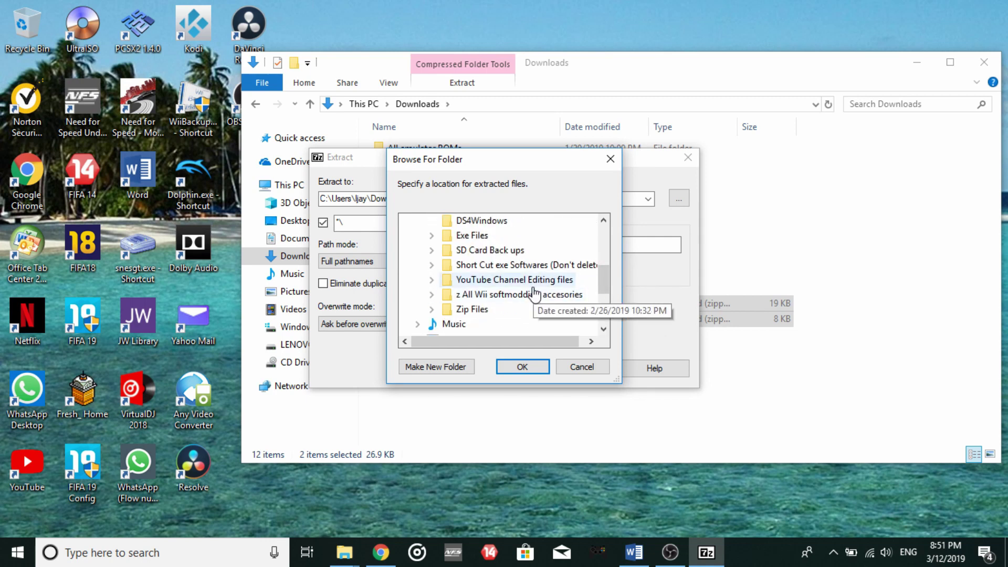
pyautogui.doubleClick(519, 238)
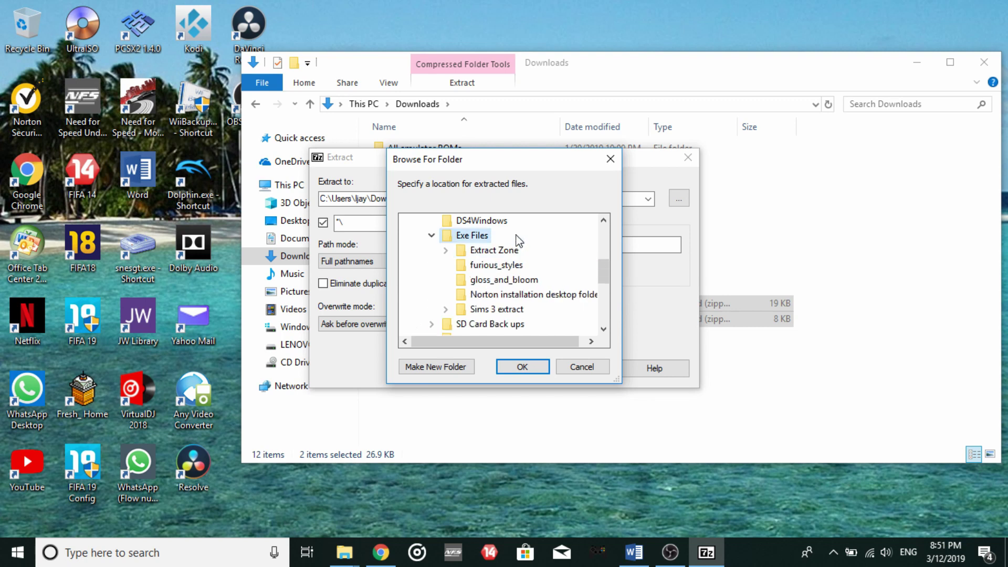
pyautogui.doubleClick(509, 252)
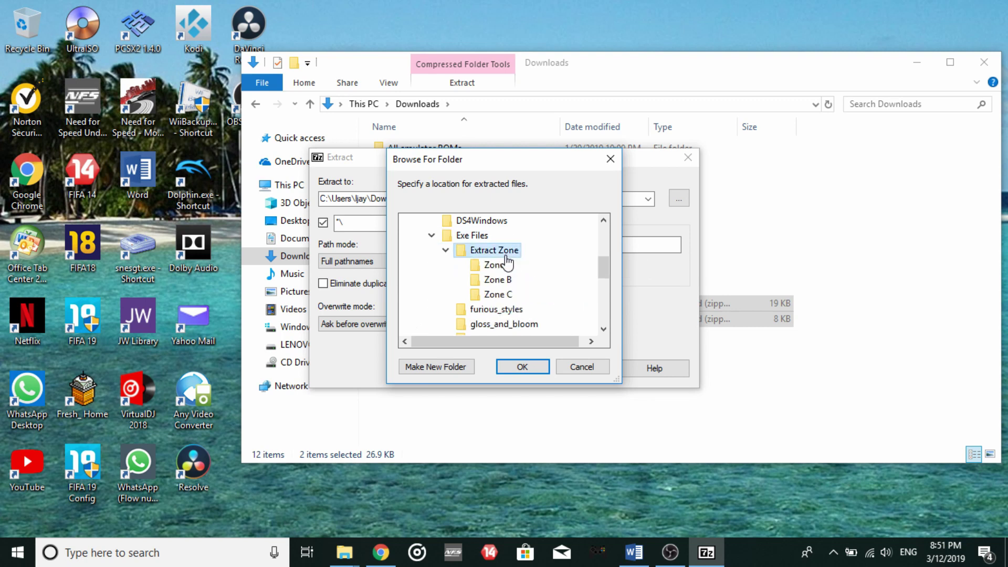
pyautogui.click(503, 268)
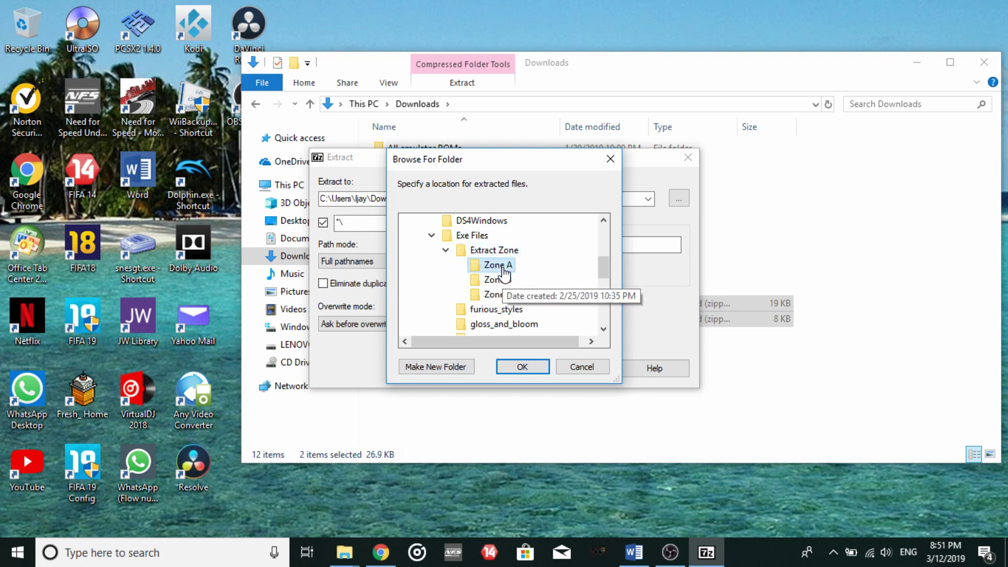
pyautogui.click(518, 366)
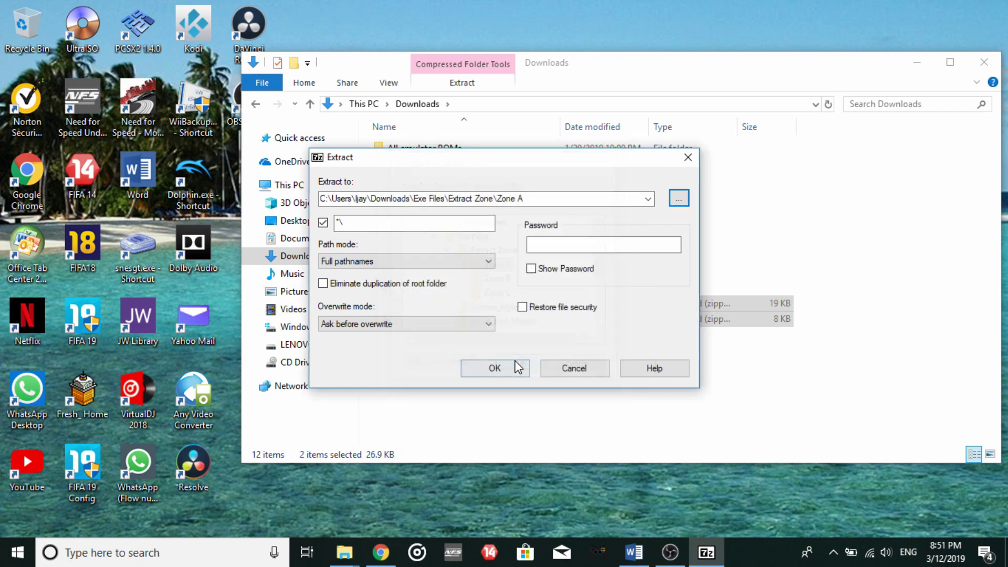
pyautogui.click(517, 368)
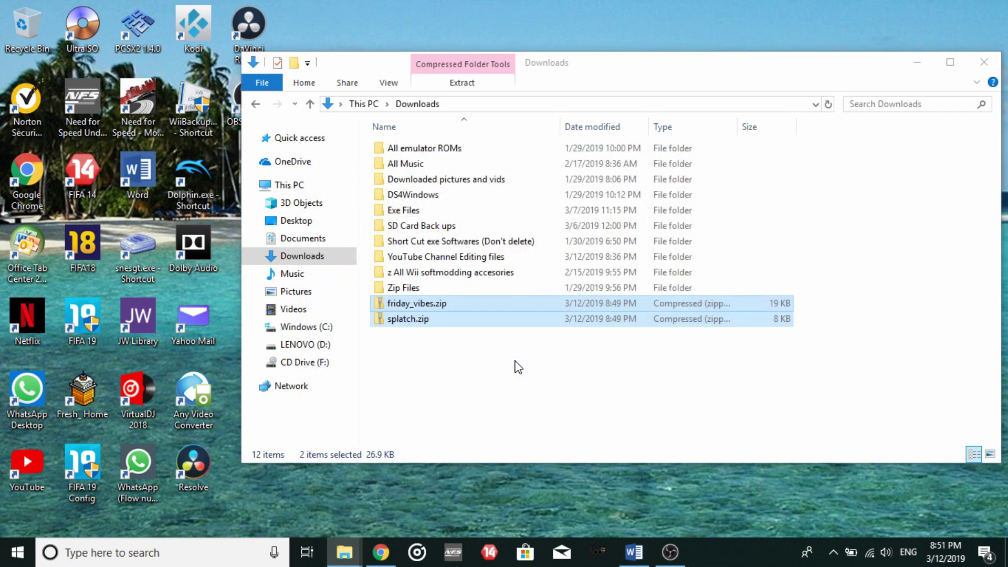
# - Go to Downloads\Exe Files\Extract Zone\Zone A in File Explorer
pyautogui.click(517, 366)
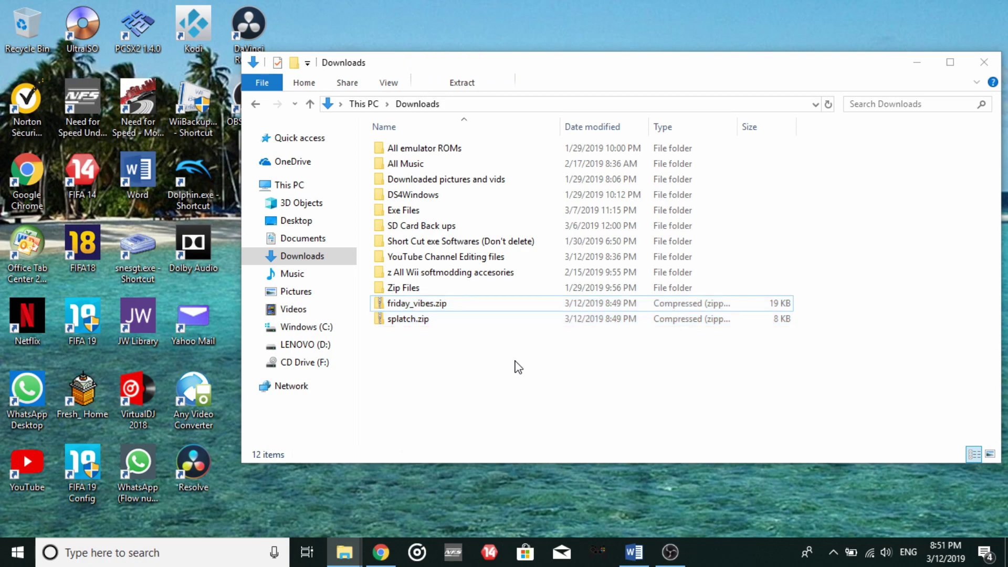
pyautogui.doubleClick(421, 211)
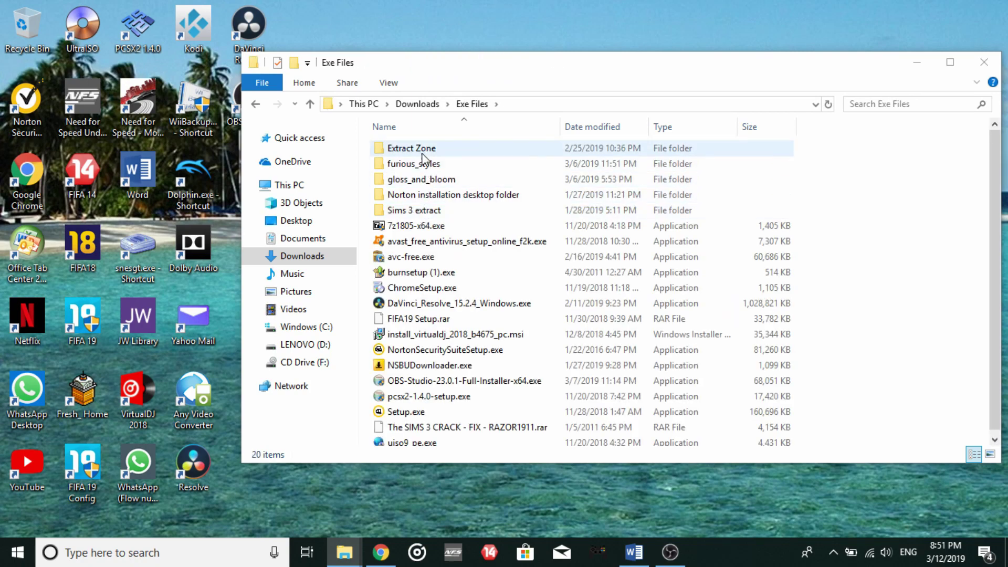
pyautogui.doubleClick(422, 152)
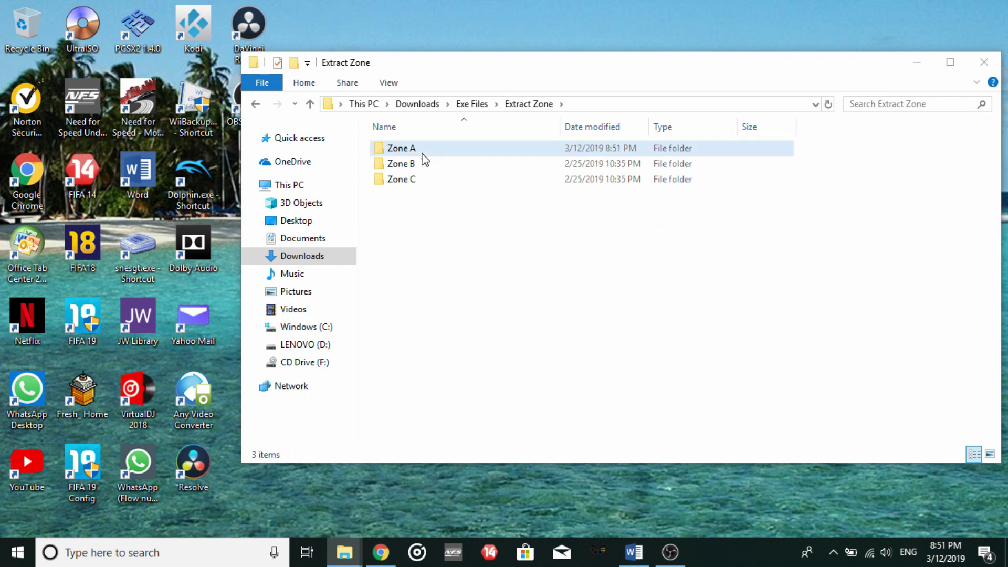
pyautogui.doubleClick(423, 152)
pyautogui.moveTo(425, 159)
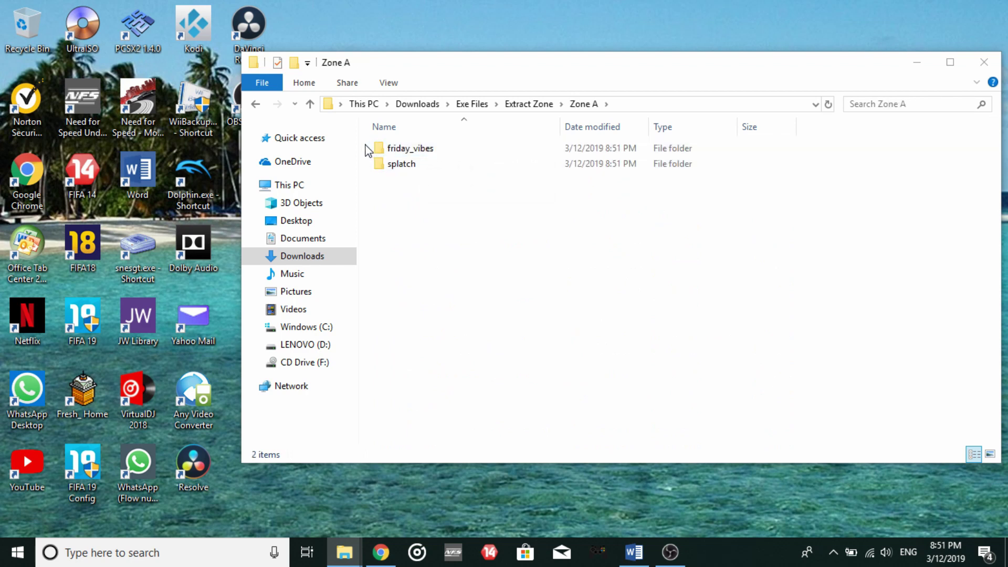
# - Scan the friday_vibes and splatch folders with Norton Security Online, which finds no threats
pyautogui.moveTo(379, 177); pyautogui.dragTo(385, 186)
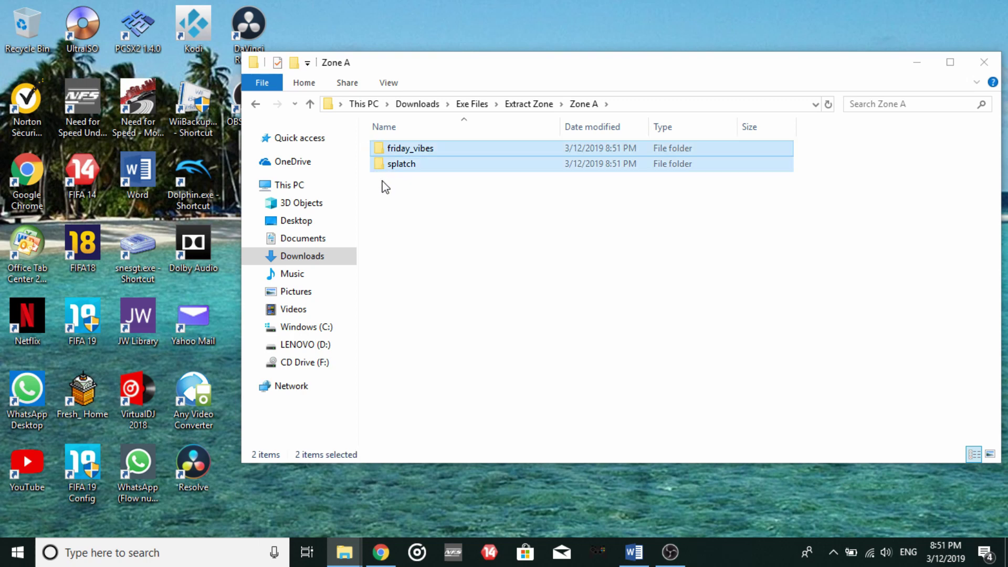
pyautogui.rightClick(413, 153)
pyautogui.moveTo(488, 227)
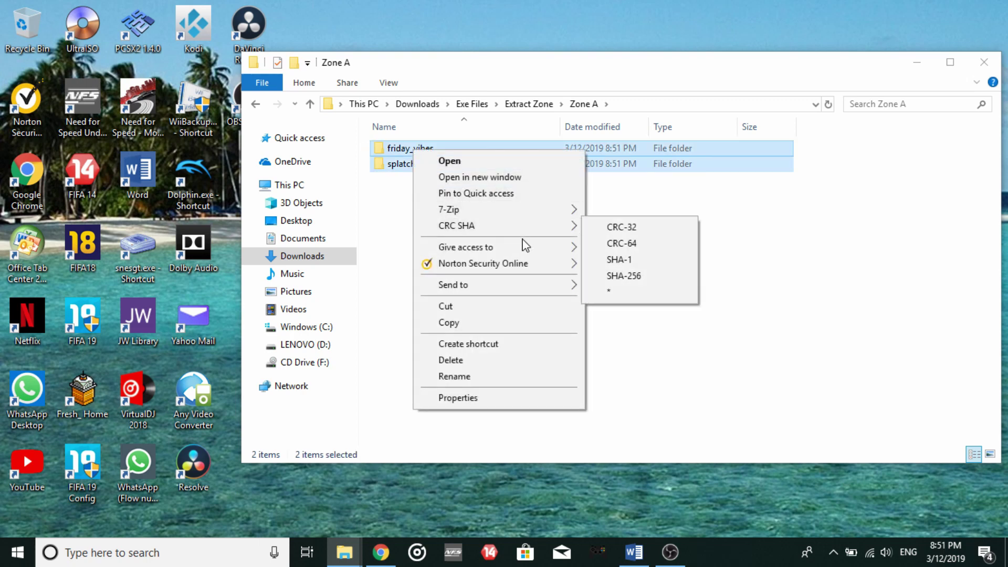
pyautogui.moveTo(550, 264)
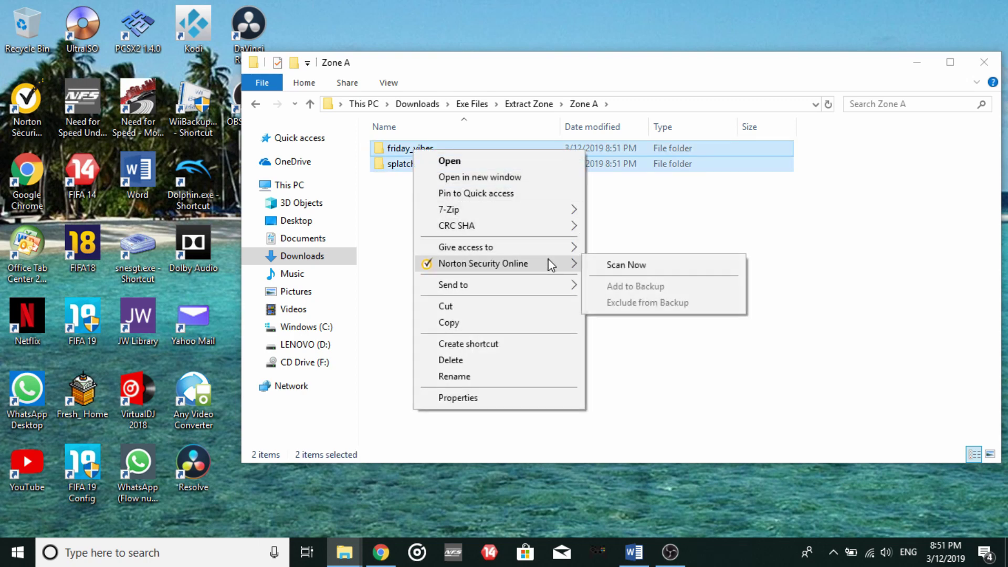
pyautogui.click(618, 265)
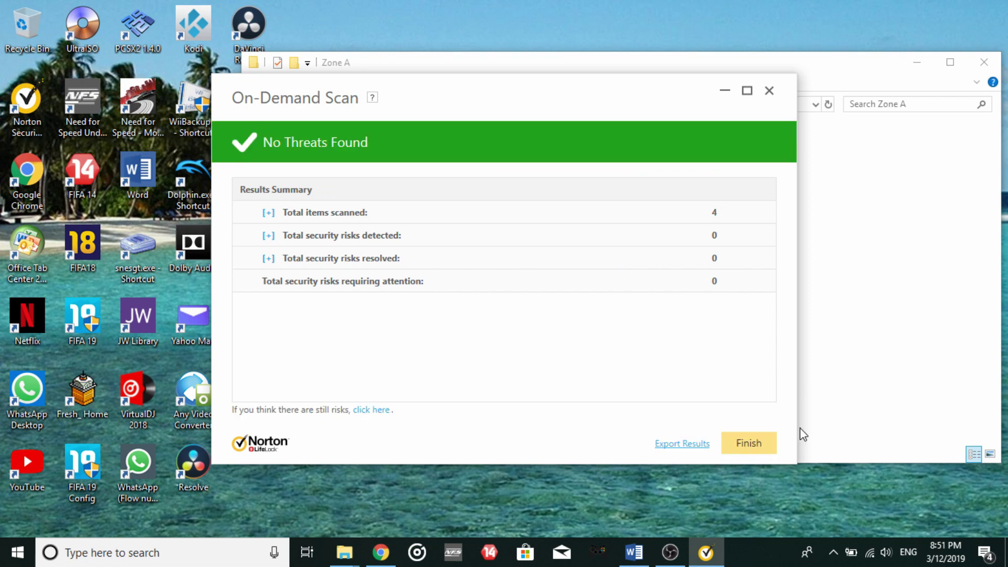
pyautogui.click(749, 444)
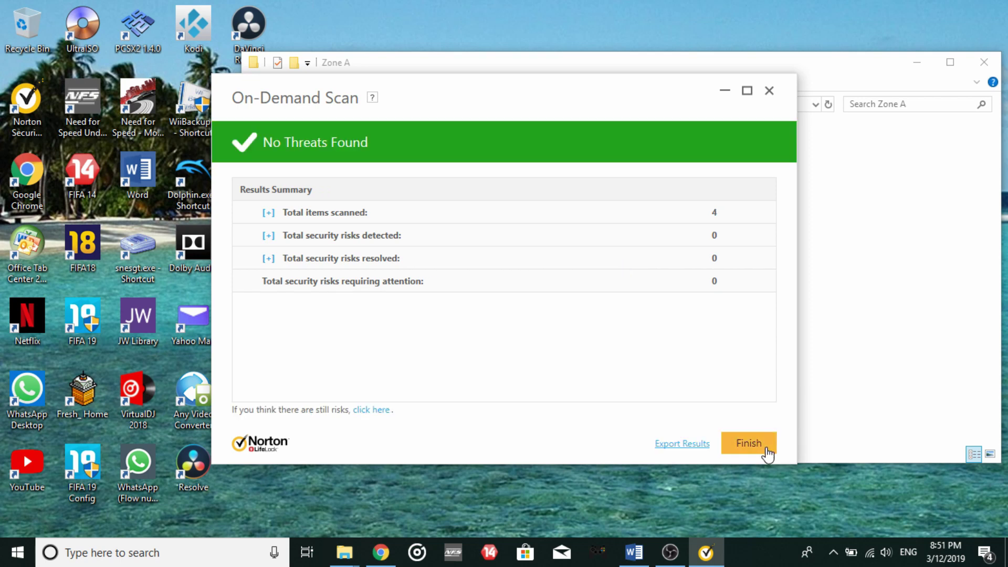
pyautogui.click(598, 278)
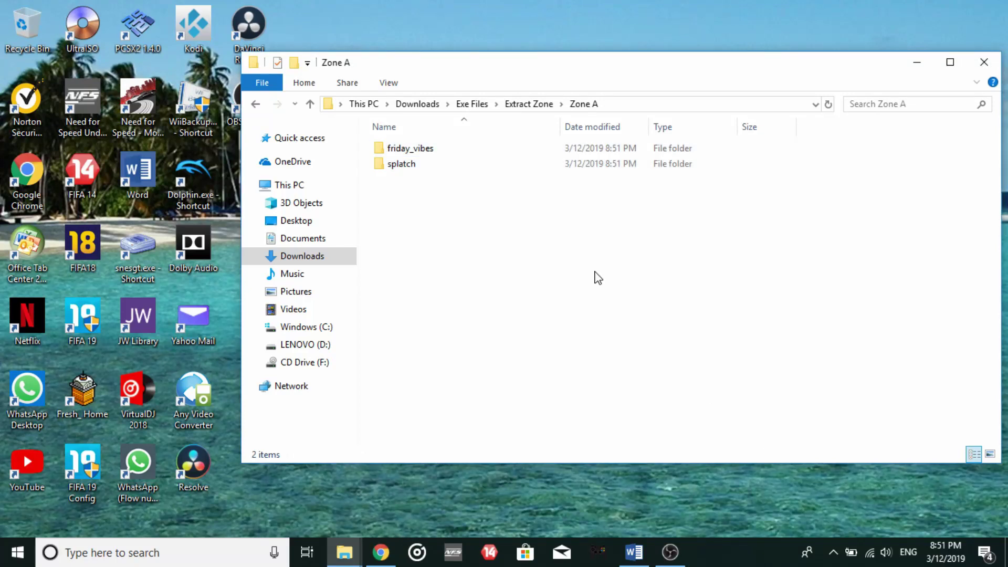
# - Install Friday Vibes.ttf from the friday_vibes folder and close the font viewer
pyautogui.doubleClick(472, 151)
pyautogui.doubleClick(475, 152)
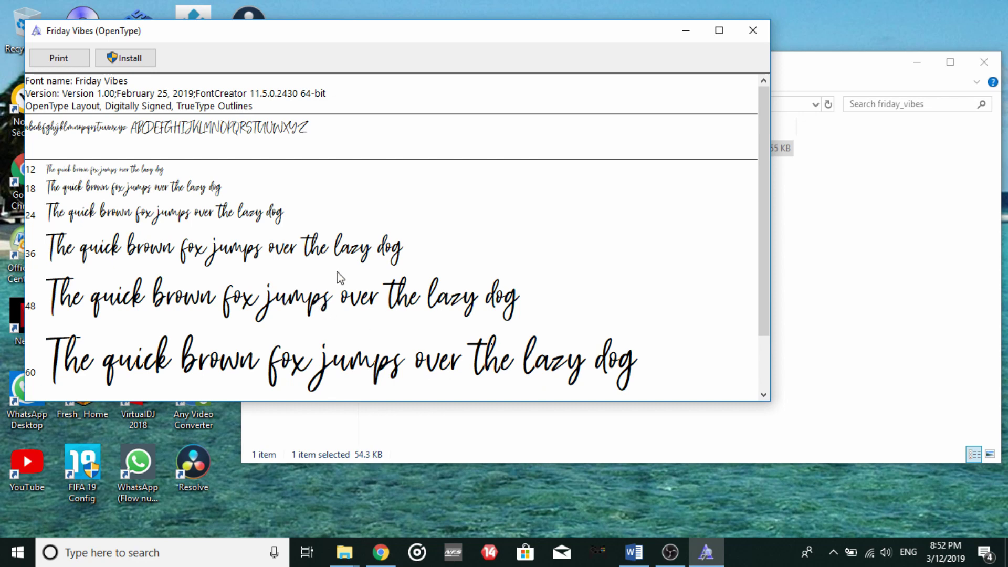
pyautogui.click(130, 59)
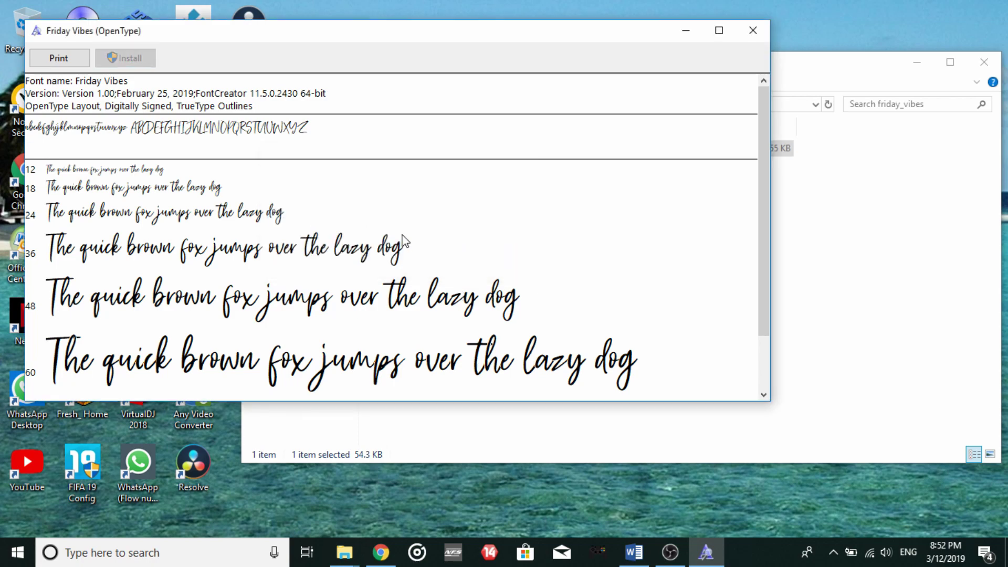
pyautogui.click(753, 31)
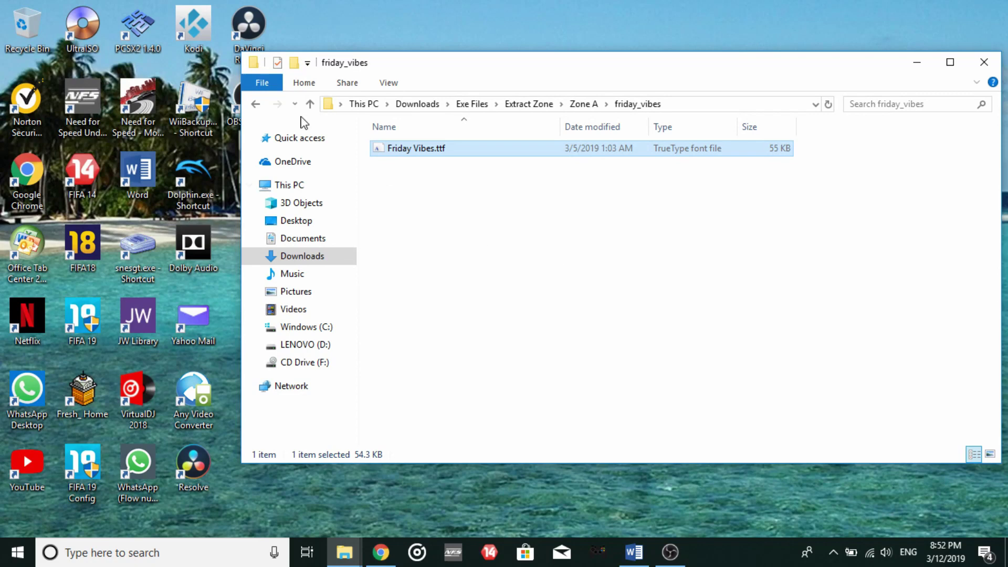
# - Install Splatch.ttf from the splatch folder, close the viewer, and return to Zone A
pyautogui.click(256, 104)
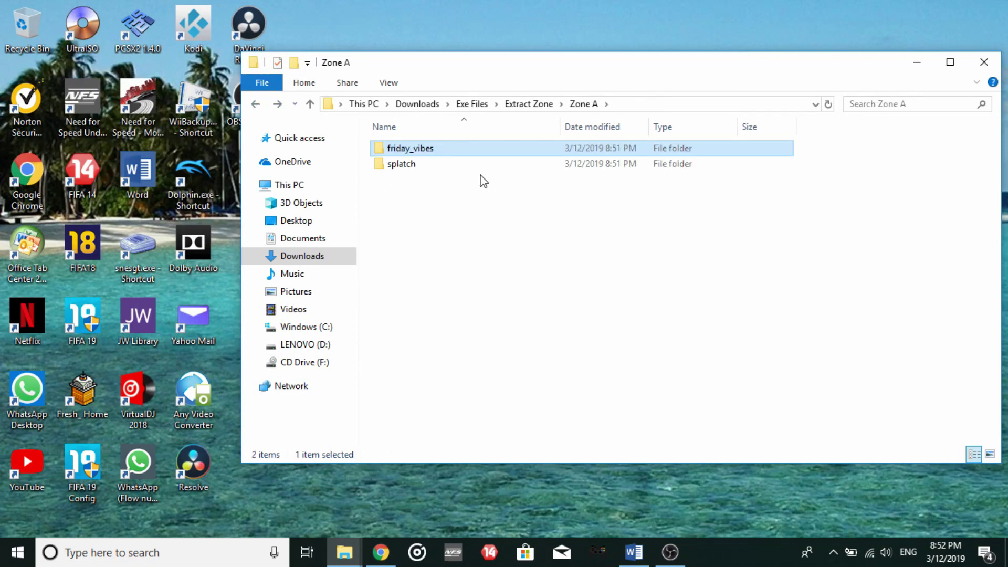
pyautogui.doubleClick(446, 165)
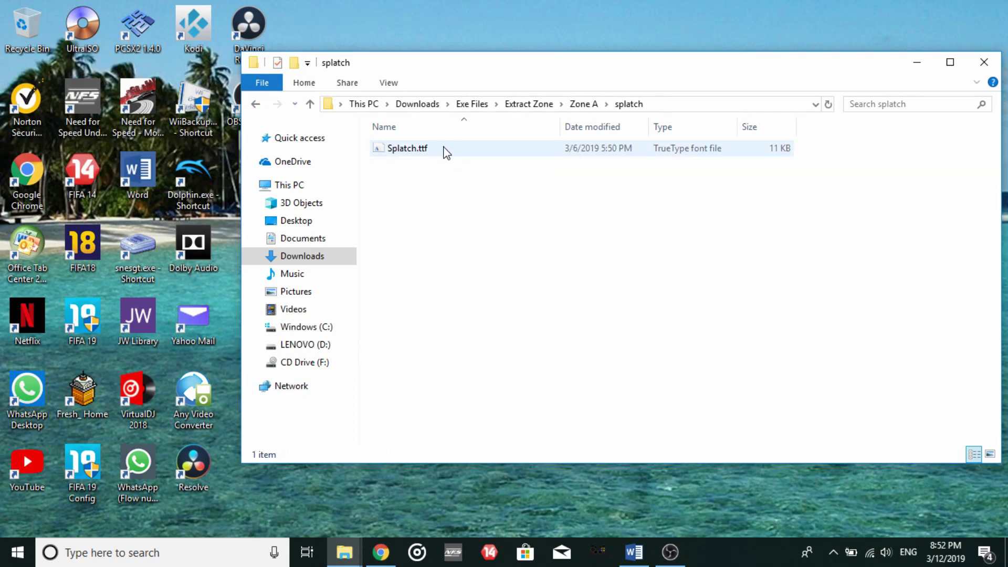
pyautogui.doubleClick(445, 152)
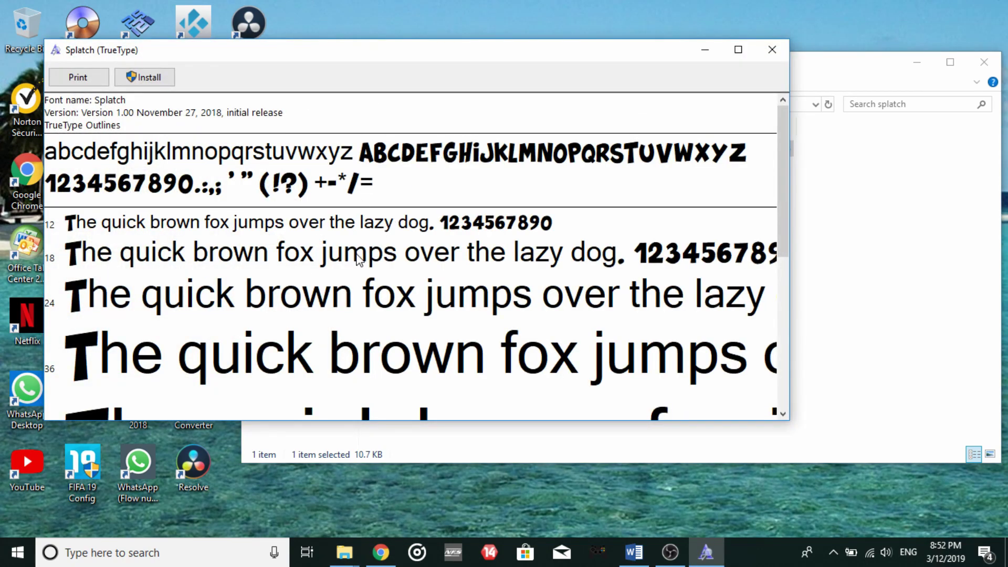
pyautogui.click(161, 77)
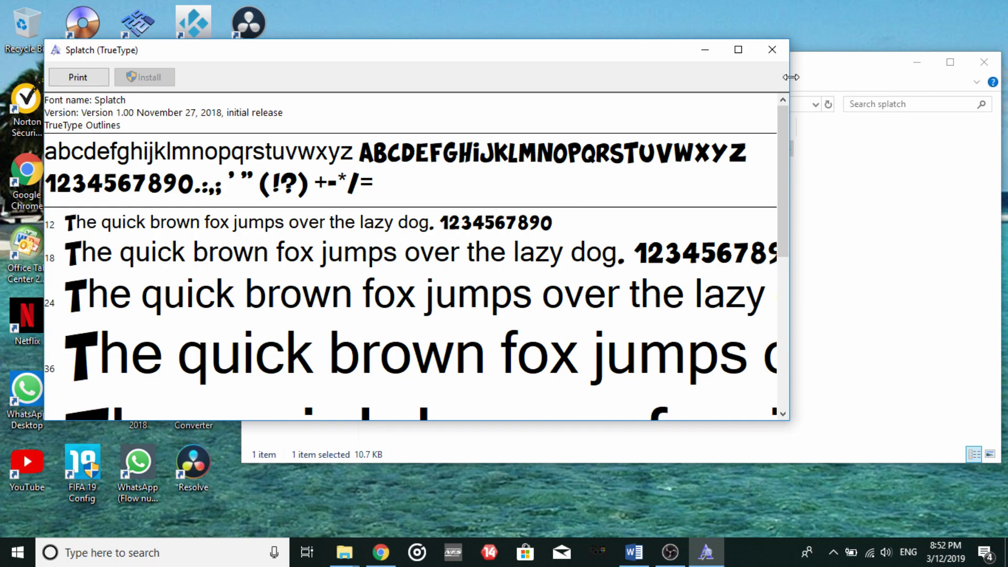
pyautogui.click(772, 50)
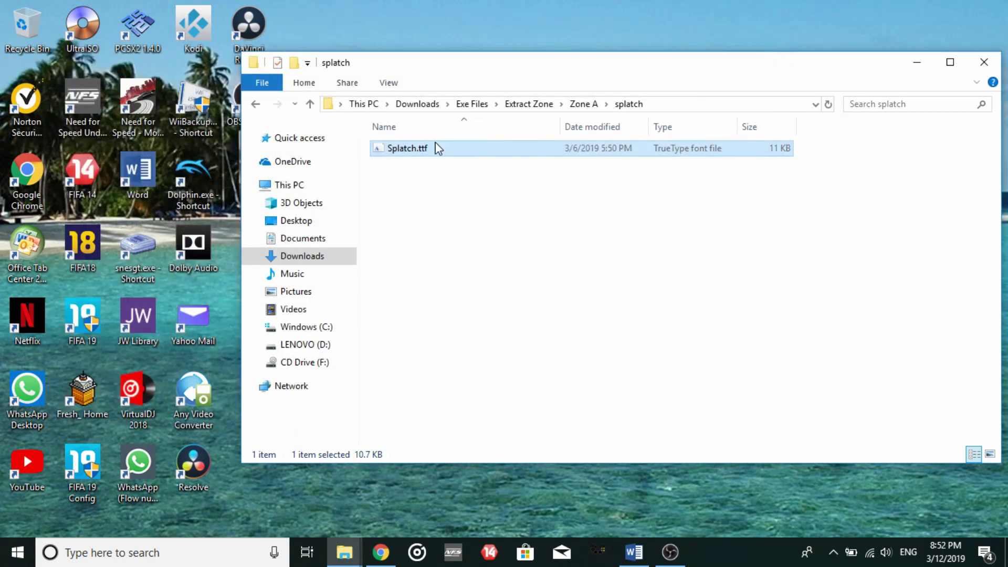
pyautogui.click(256, 104)
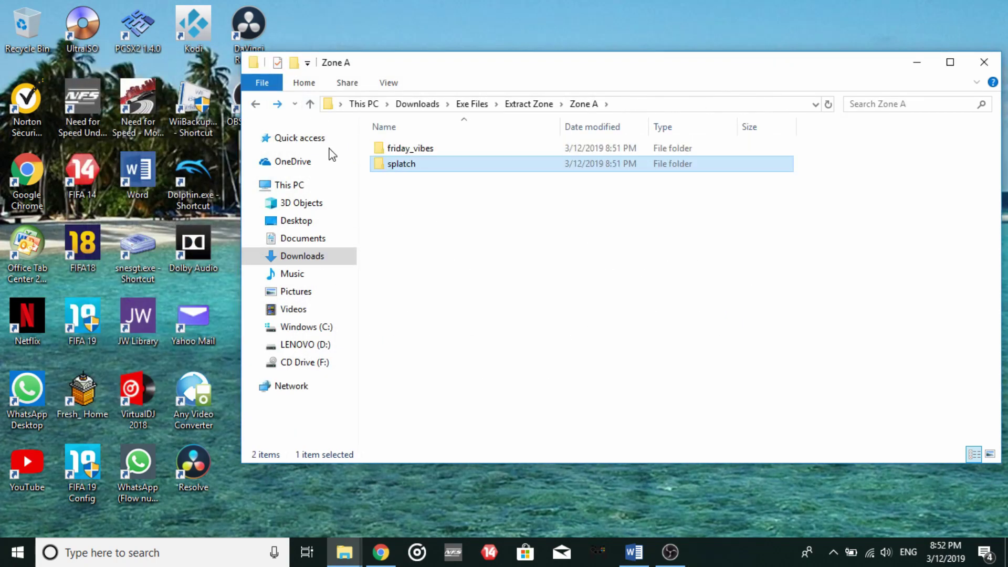
pyautogui.click(430, 275)
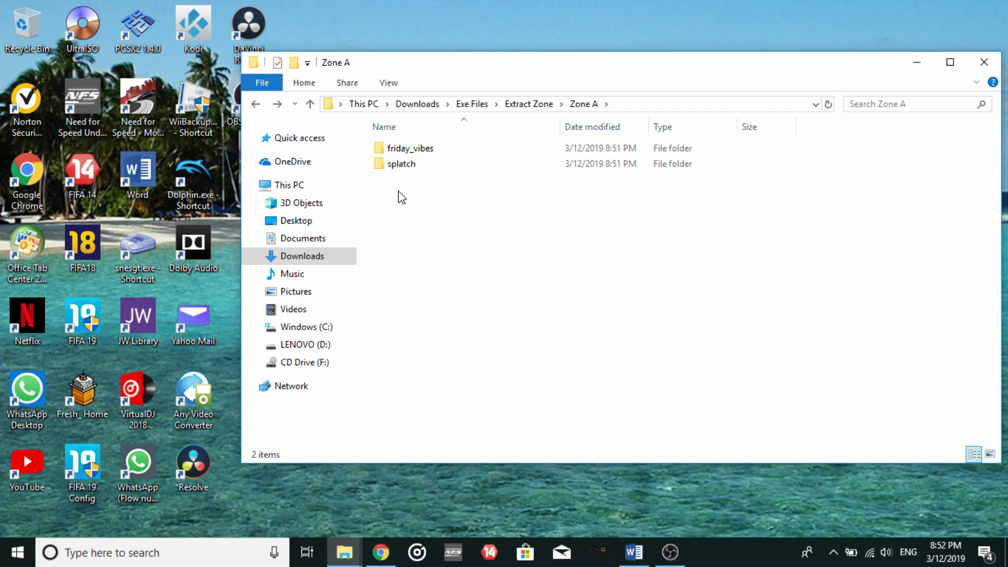
pyautogui.moveTo(393, 169)
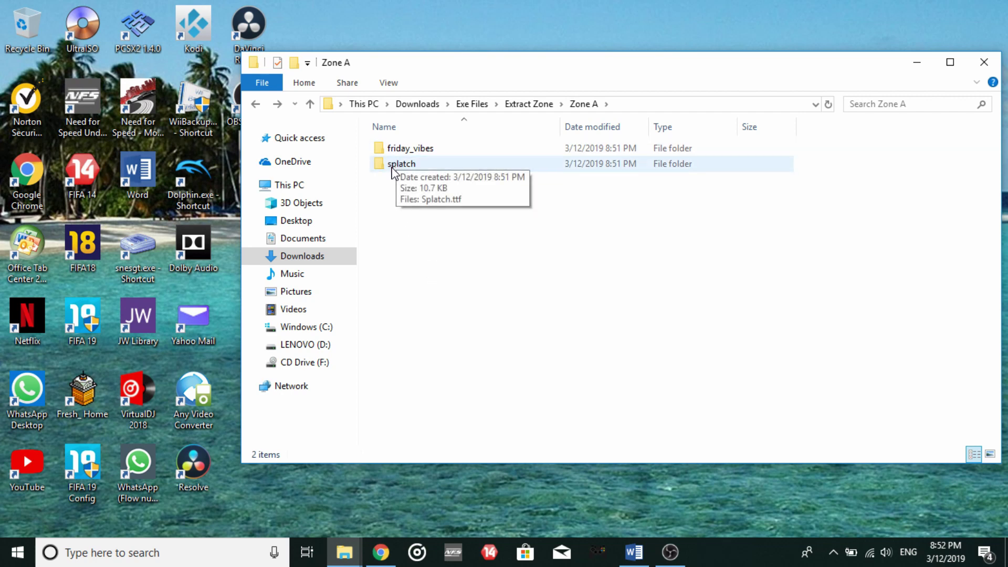
# - Create a blank Word document, type 'Testing Testing', and open the Home font list
pyautogui.click(640, 561)
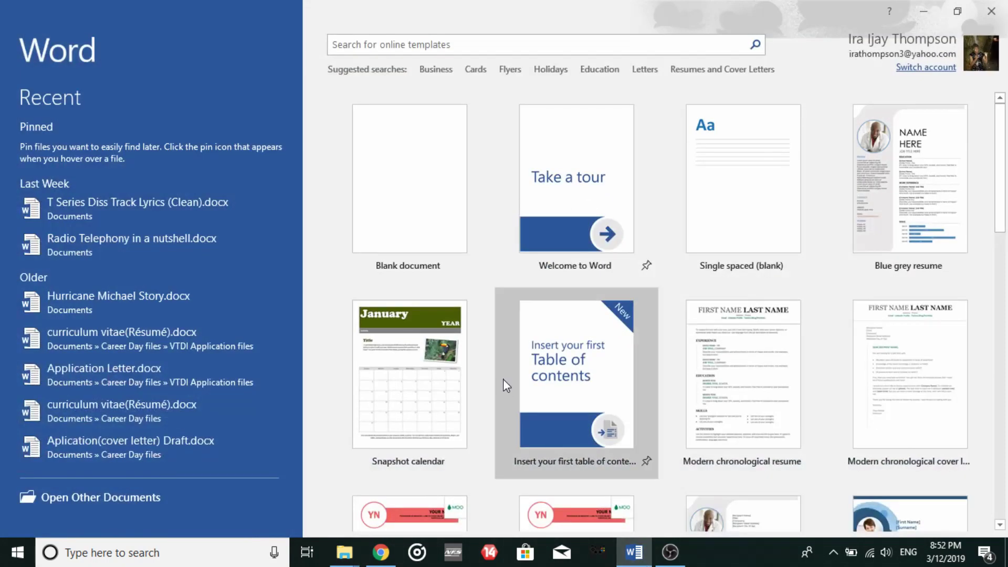
pyautogui.click(433, 221)
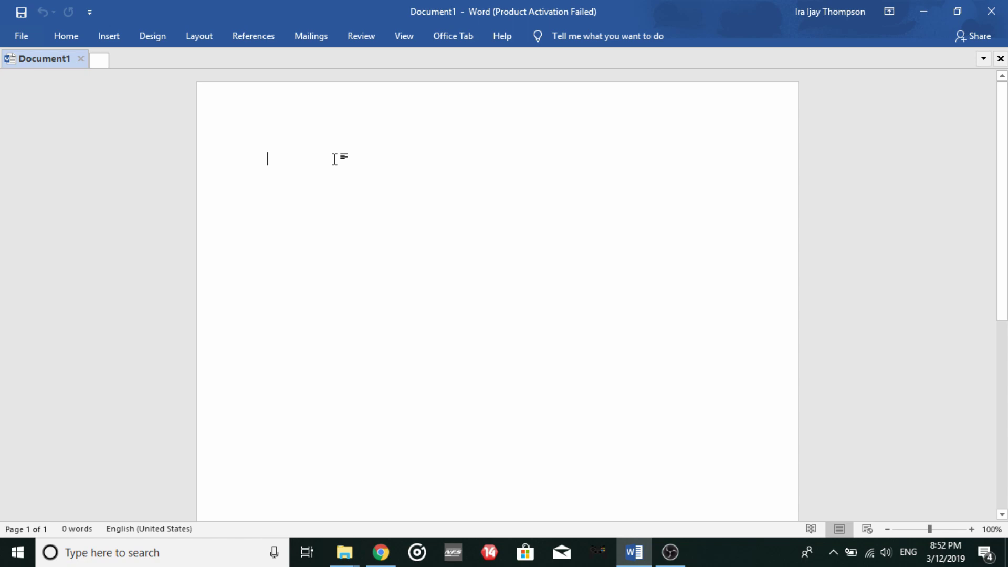
pyautogui.write('Testing')
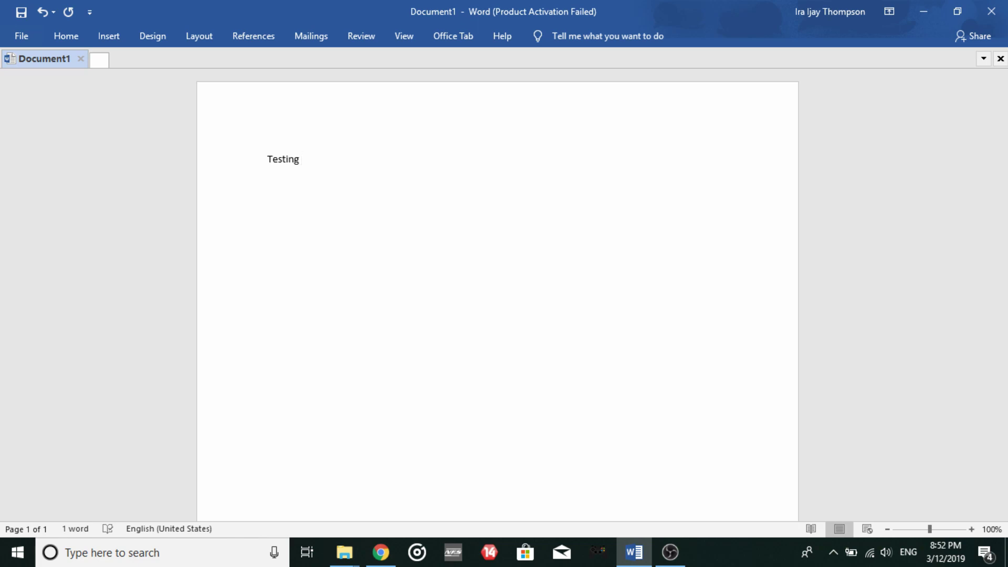
pyautogui.write(' Testing')
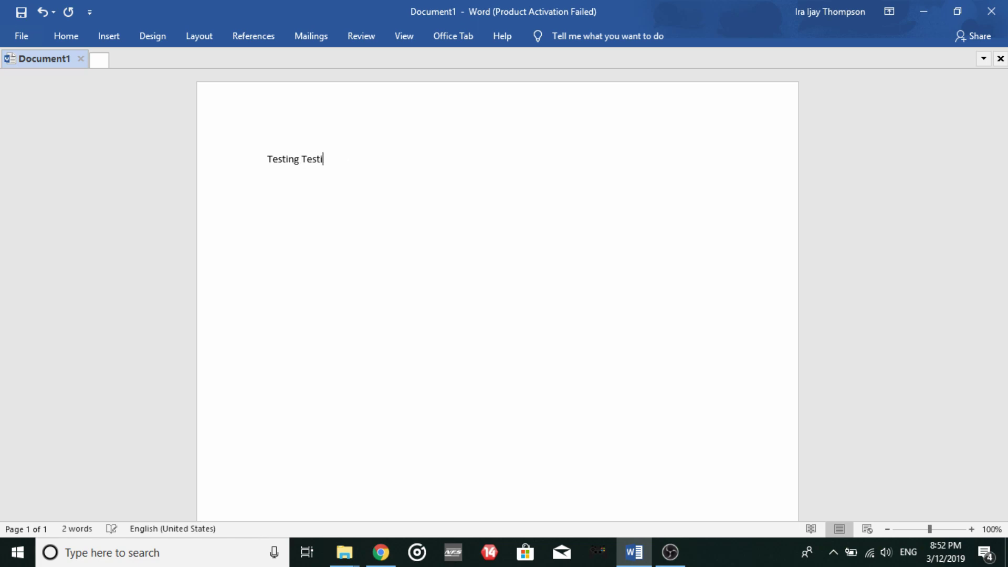
pyautogui.click(68, 35)
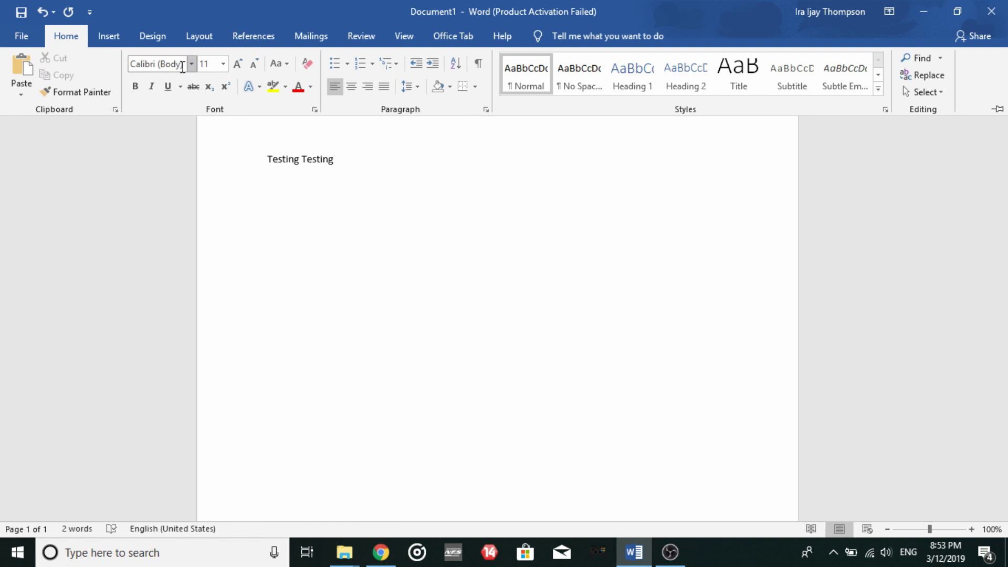
pyautogui.click(191, 65)
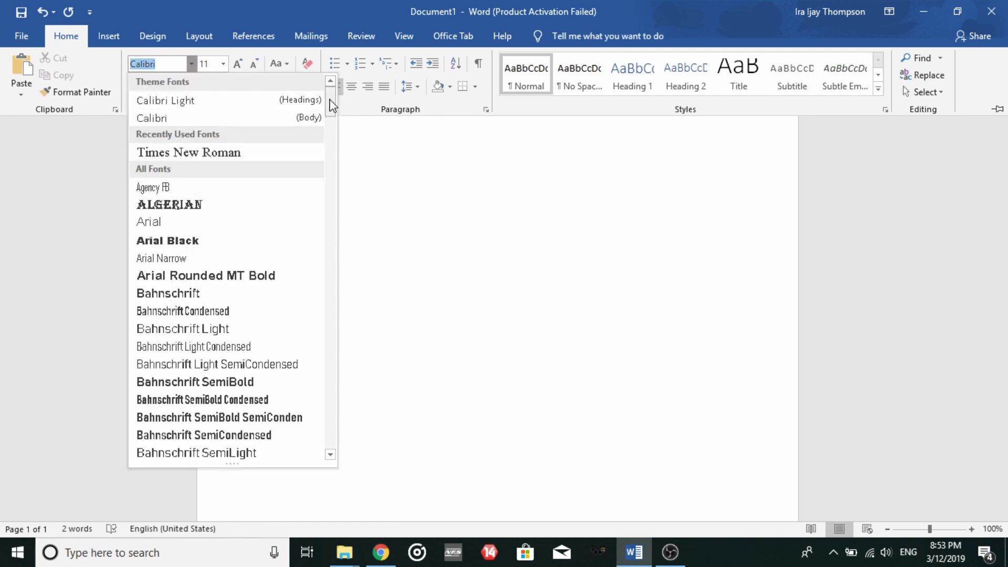
# - Check the Zone A window, then pick Friday Vibes from Word's Home font list
pyautogui.moveTo(332, 105); pyautogui.dragTo(340, 195)
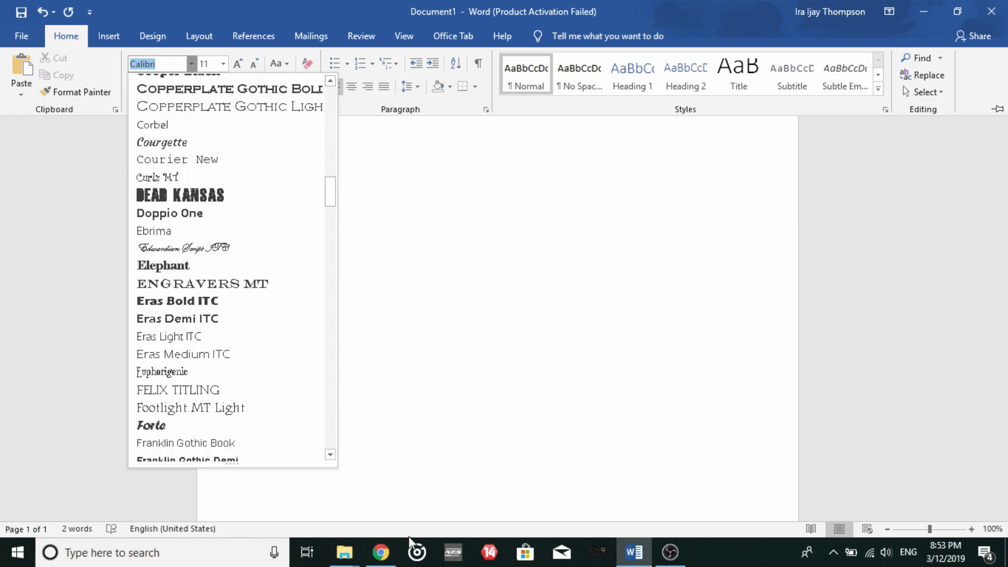
pyautogui.click(352, 553)
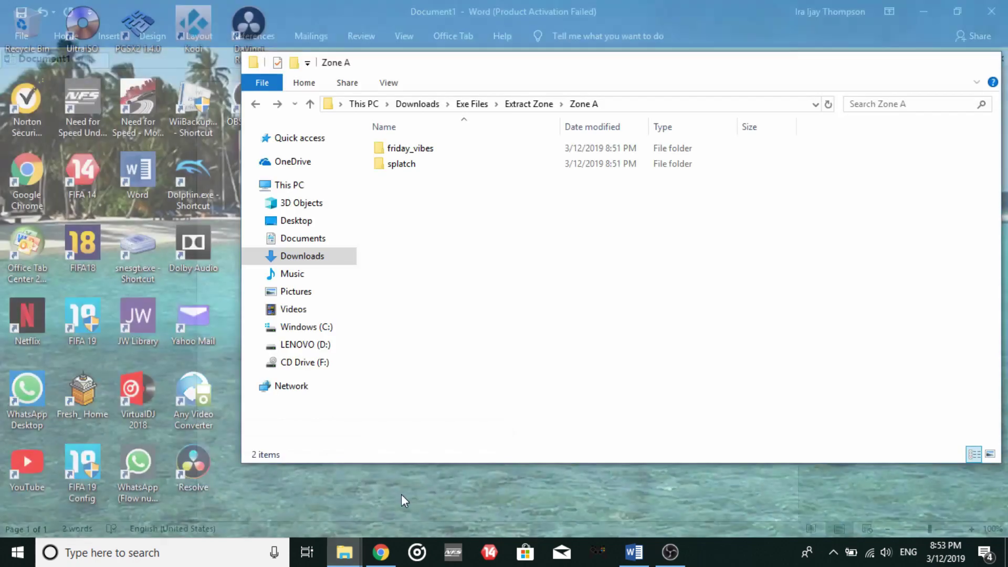
pyautogui.click(402, 494)
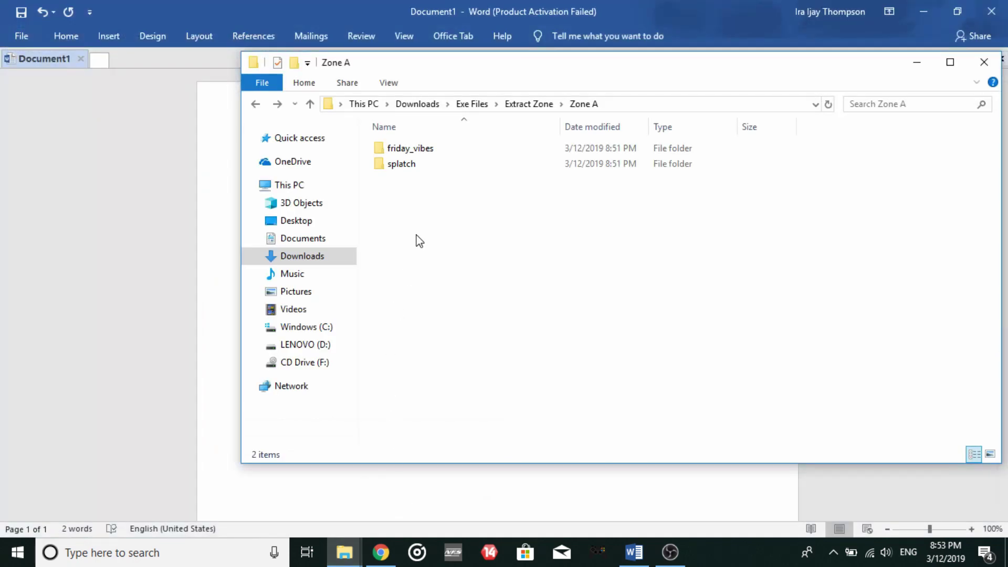
pyautogui.click(185, 254)
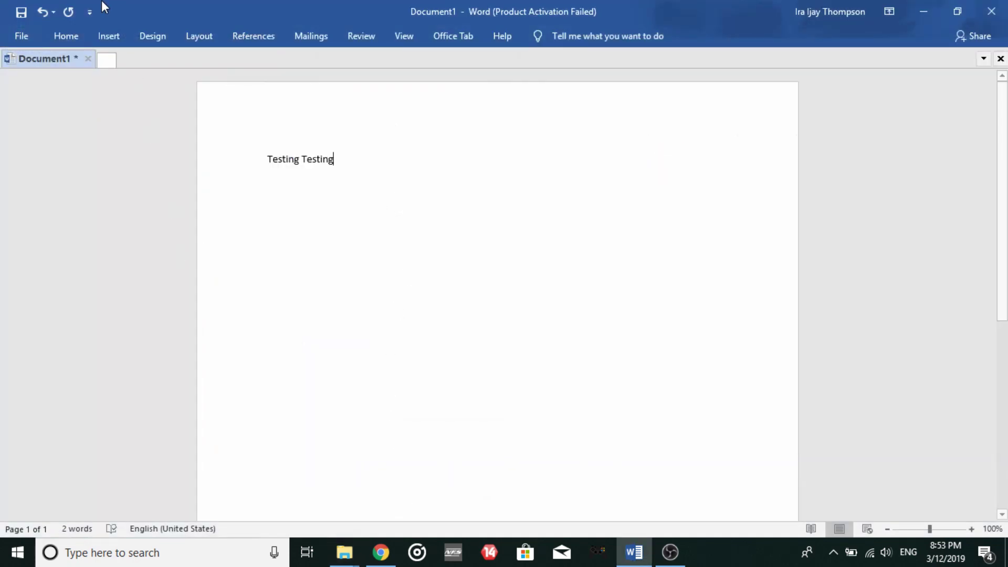
pyautogui.click(67, 36)
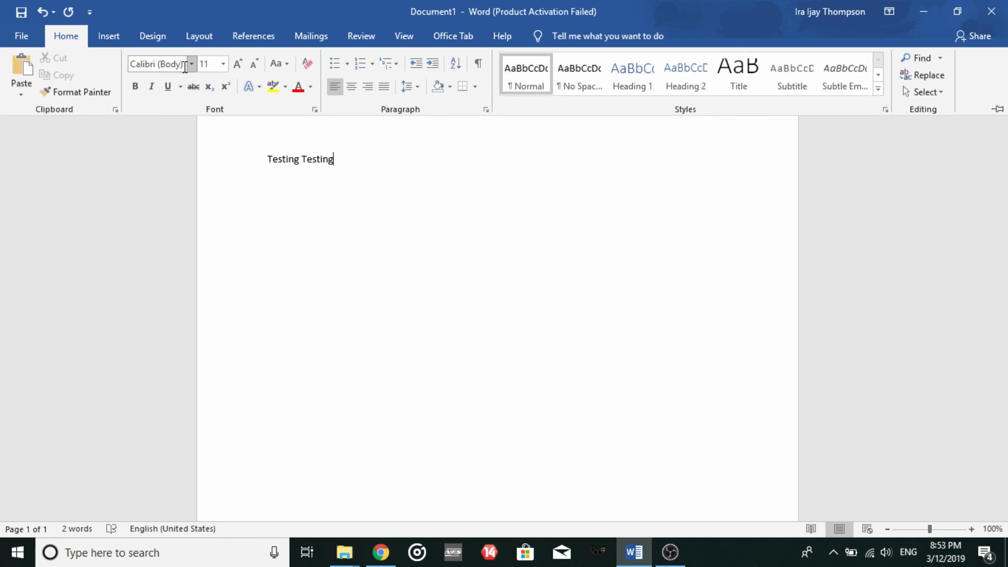
pyautogui.click(192, 64)
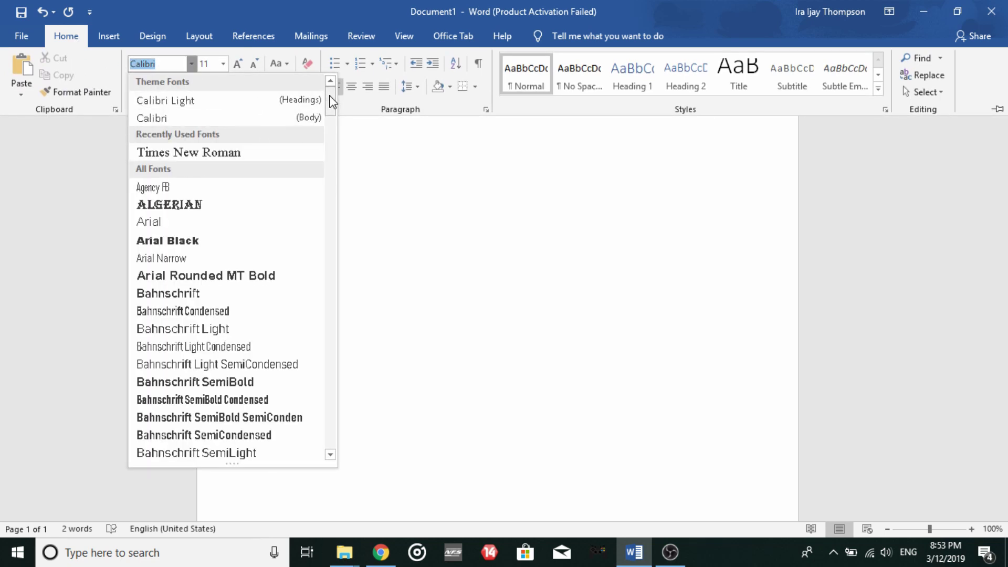
pyautogui.moveTo(332, 103); pyautogui.dragTo(339, 230)
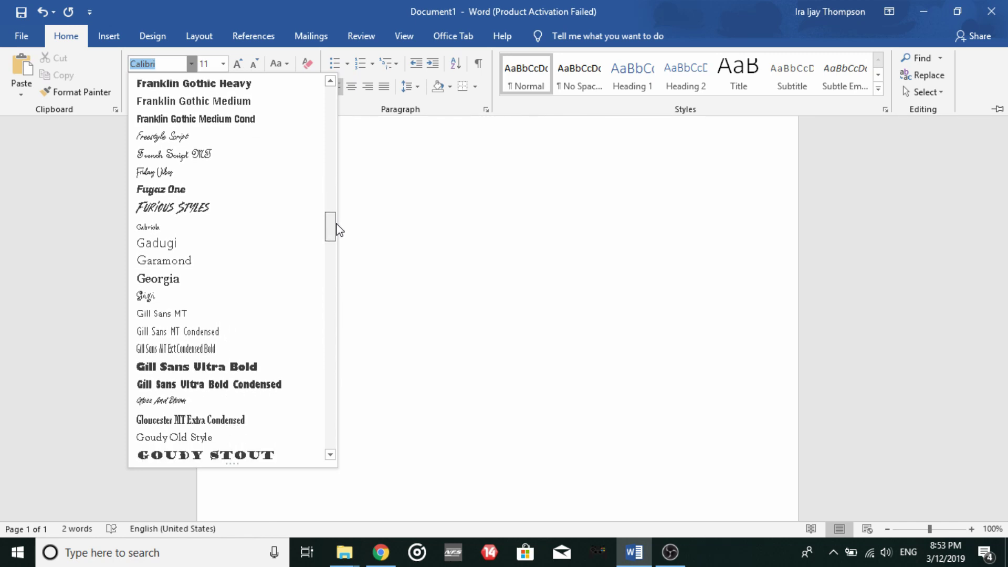
pyautogui.click(185, 171)
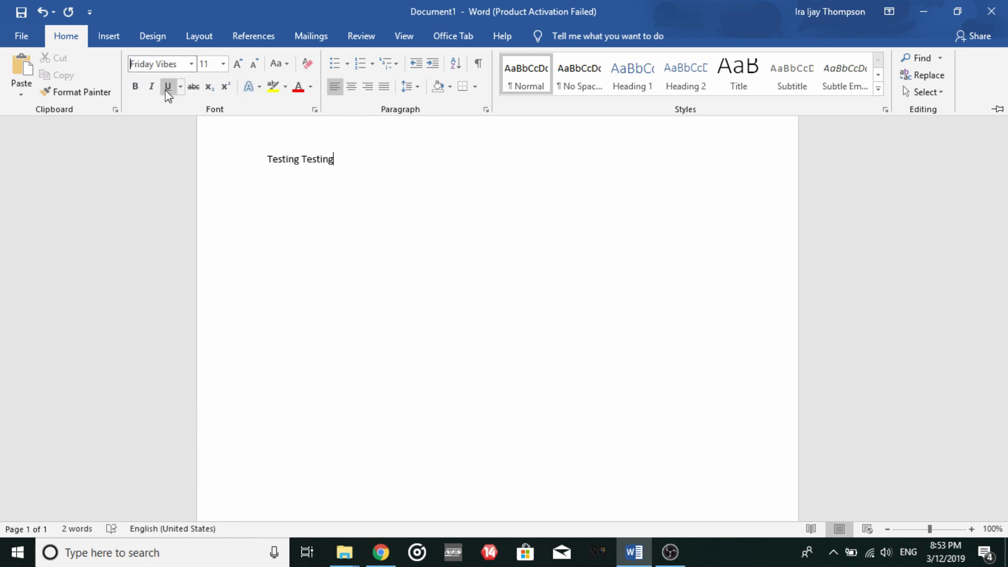
# - Collapse the ribbon and apply Friday Vibes to the selected 'Testing Testing' text
pyautogui.hotkey('ctrl', 'F1')
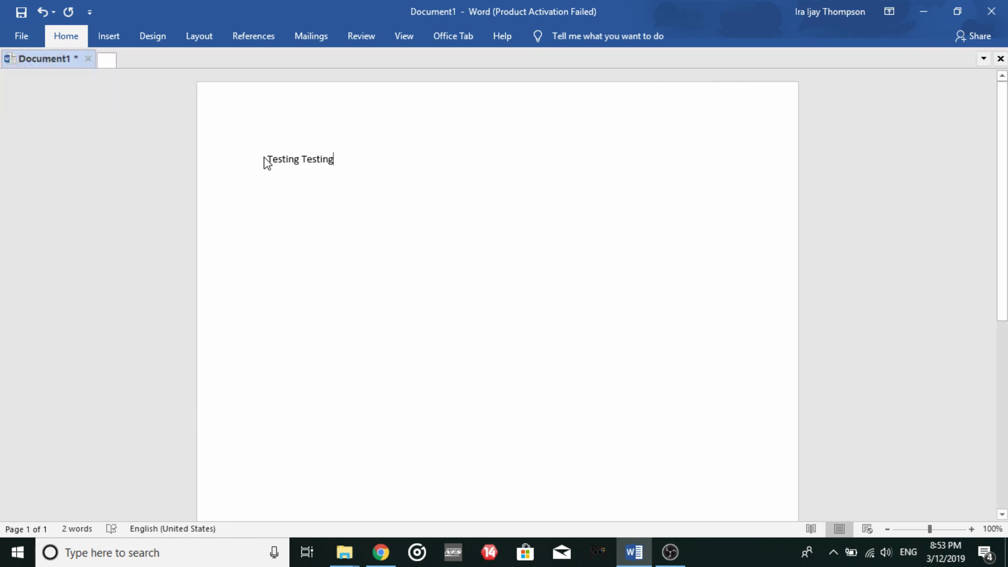
pyautogui.moveTo(349, 153); pyautogui.dragTo(251, 163)
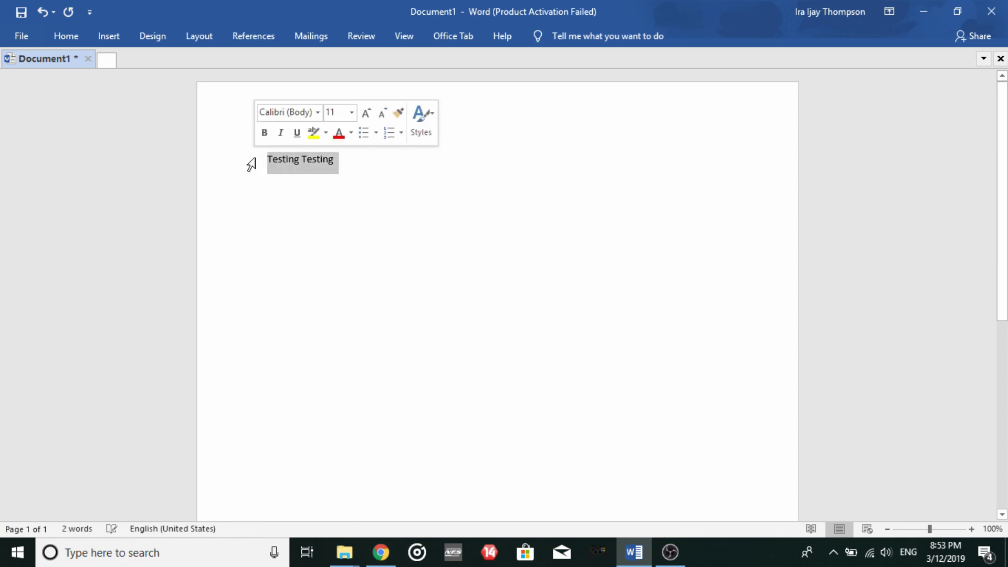
pyautogui.click(318, 113)
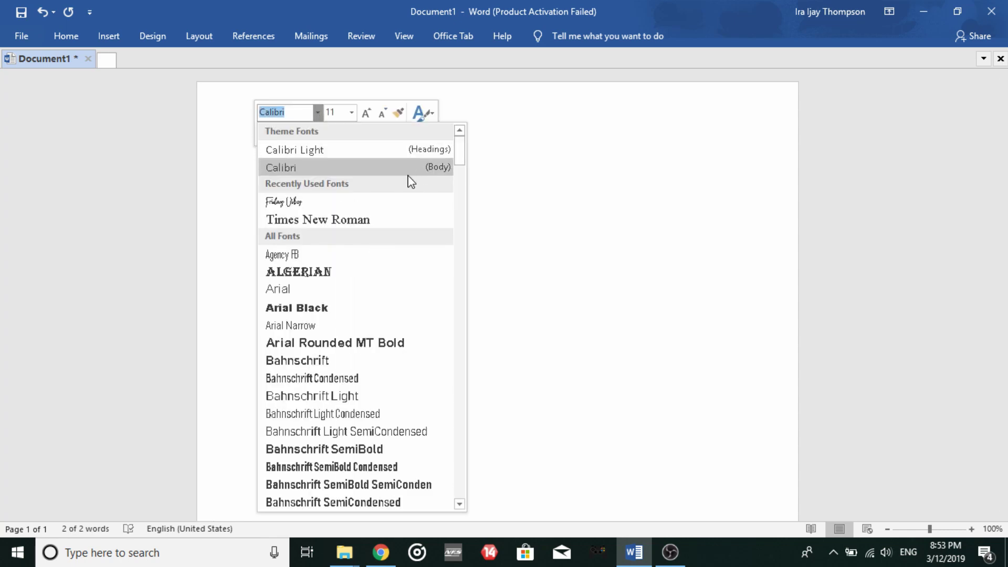
pyautogui.click(283, 208)
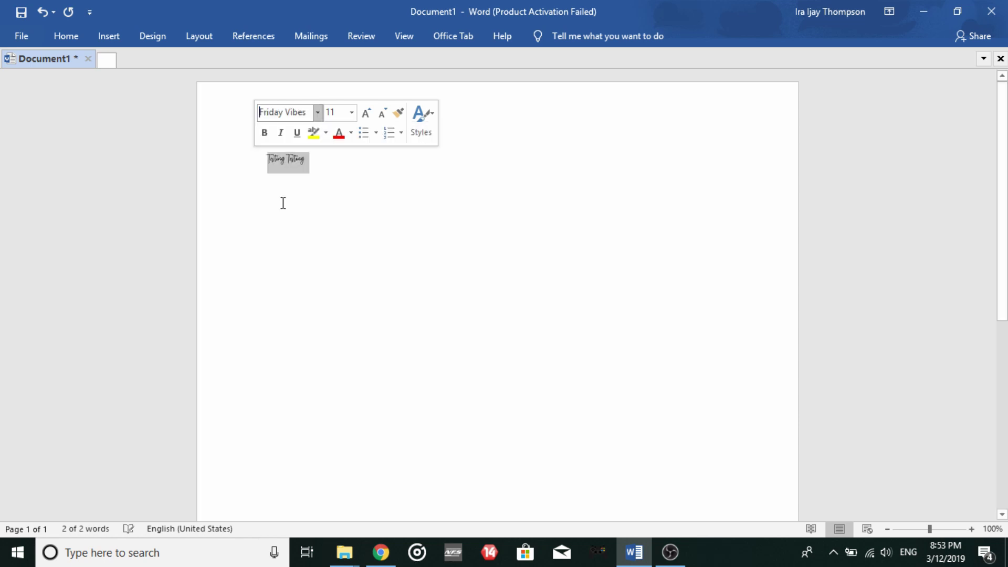
pyautogui.click(273, 184)
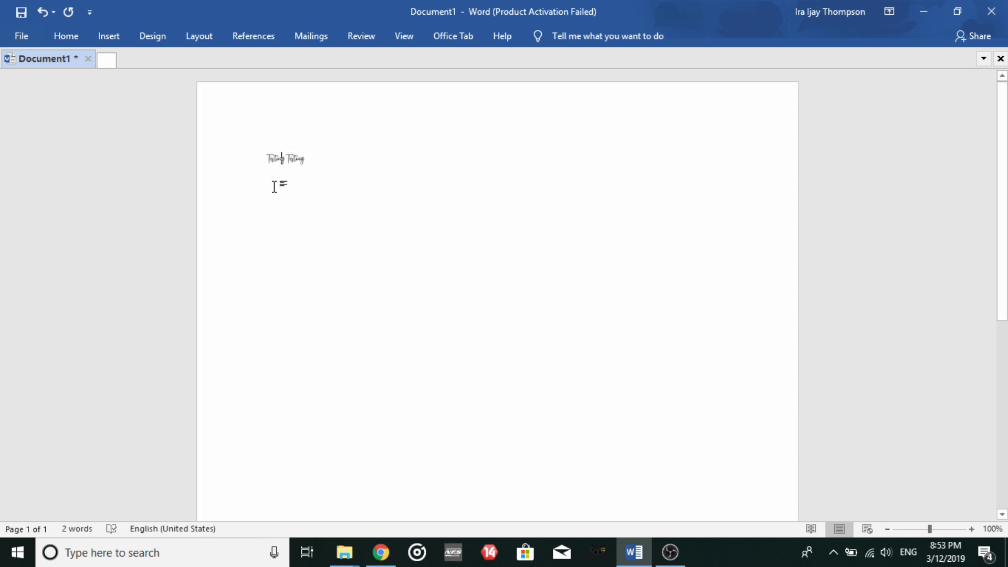
# - Set the 'Testing Testing' line to 48 pt using the right-click size list
pyautogui.tripleClick(318, 175)
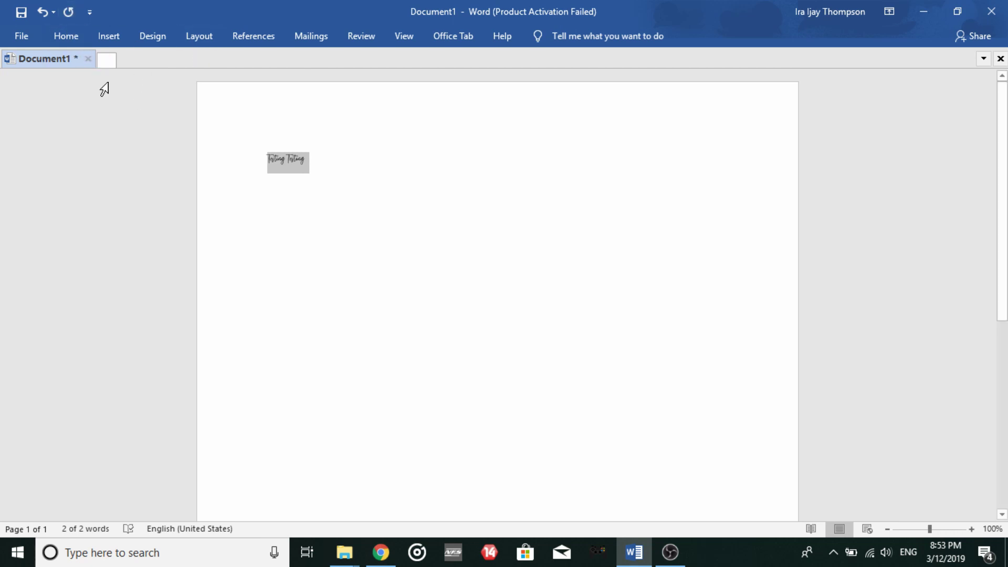
pyautogui.click(77, 37)
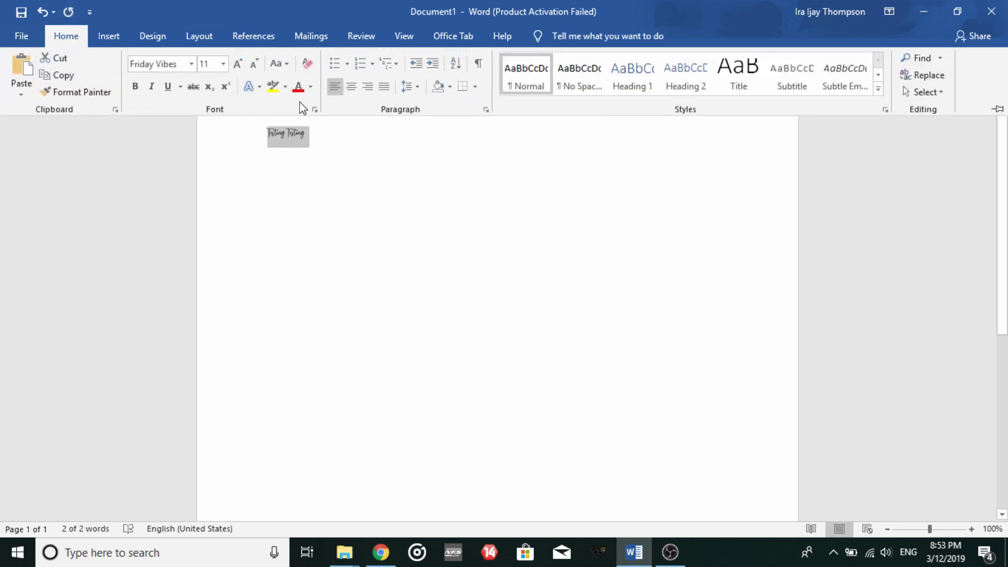
pyautogui.click(335, 176)
pyautogui.rightClick(291, 137)
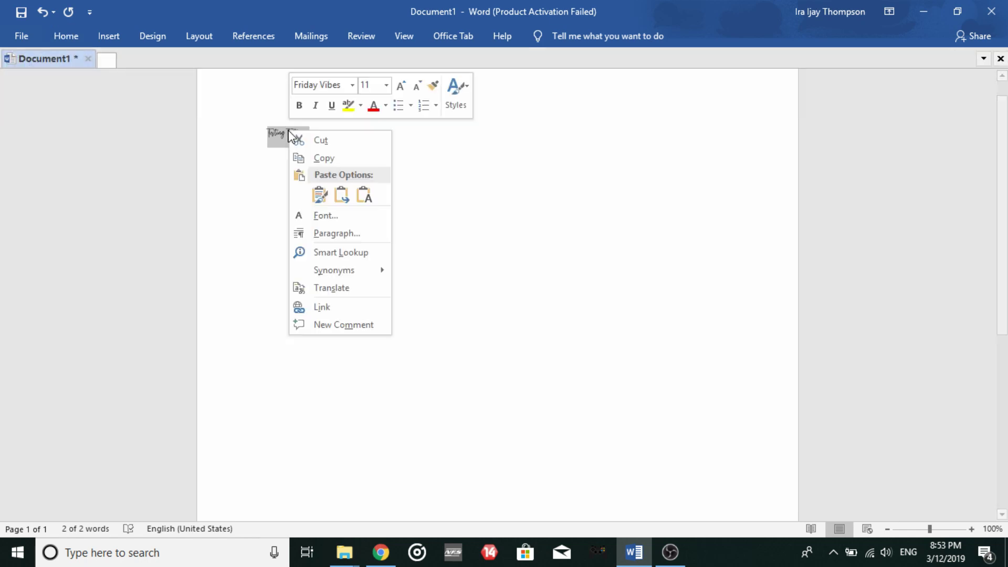
pyautogui.click(387, 85)
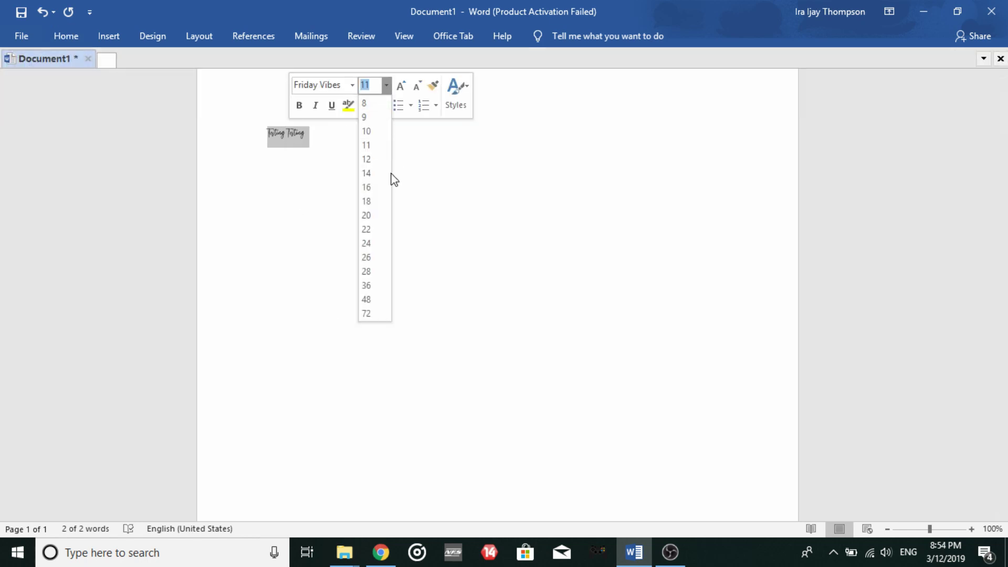
pyautogui.click(366, 299)
pyautogui.click(481, 295)
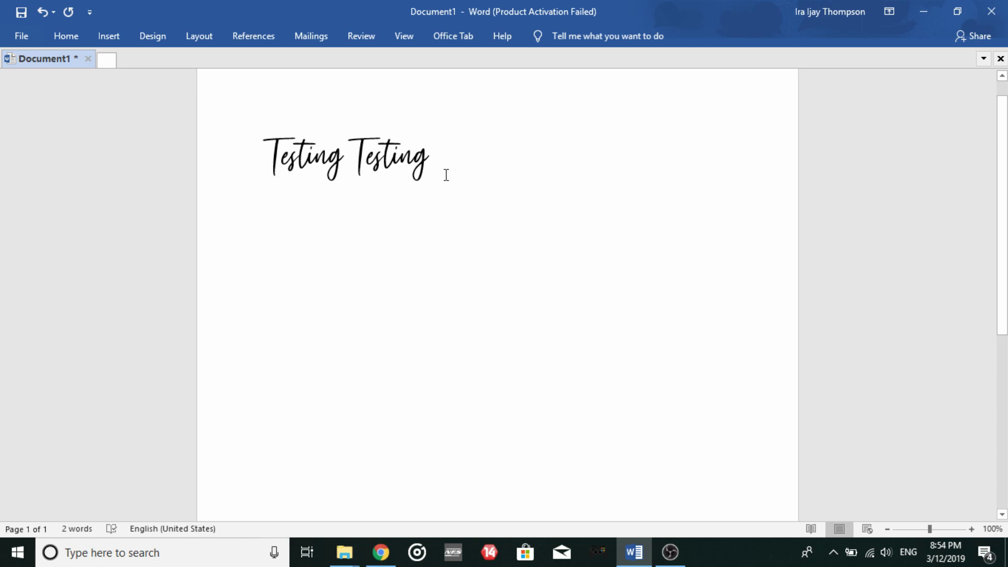
pyautogui.moveTo(446, 175); pyautogui.dragTo(268, 154)
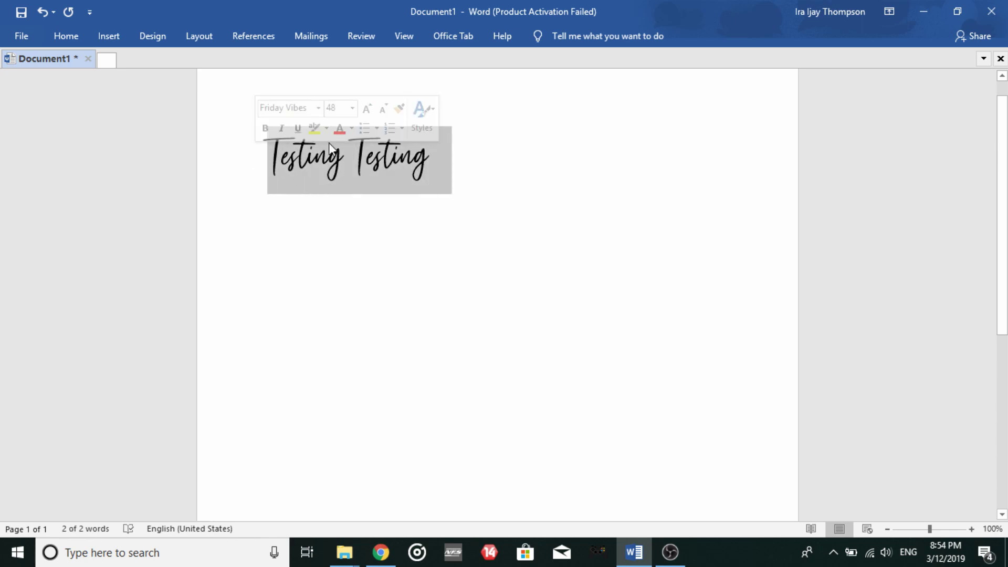
# - Apply the Splatch font to the 48 pt 'Testing Testing' line
pyautogui.click(319, 108)
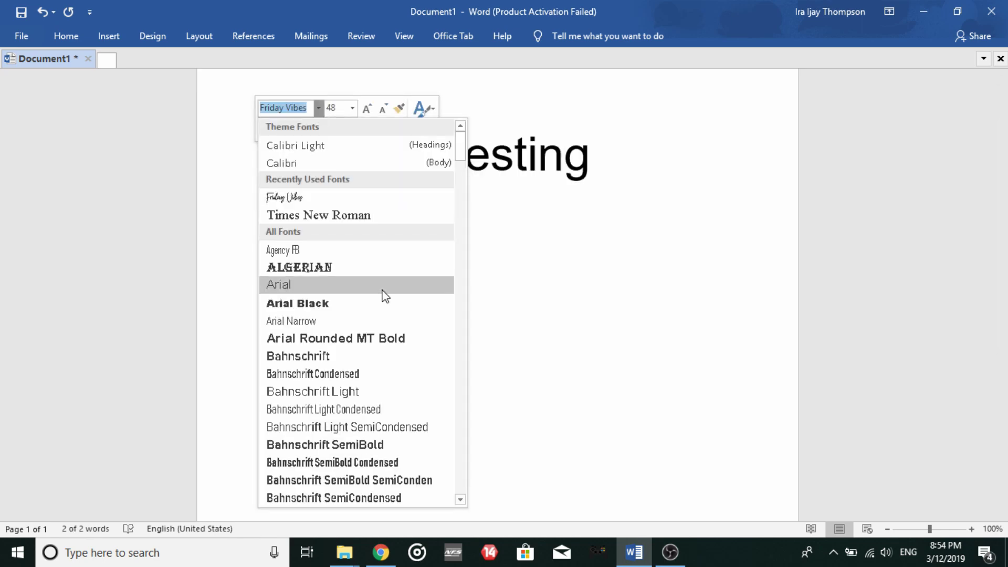
pyautogui.moveTo(464, 153); pyautogui.dragTo(476, 452)
pyautogui.click(302, 455)
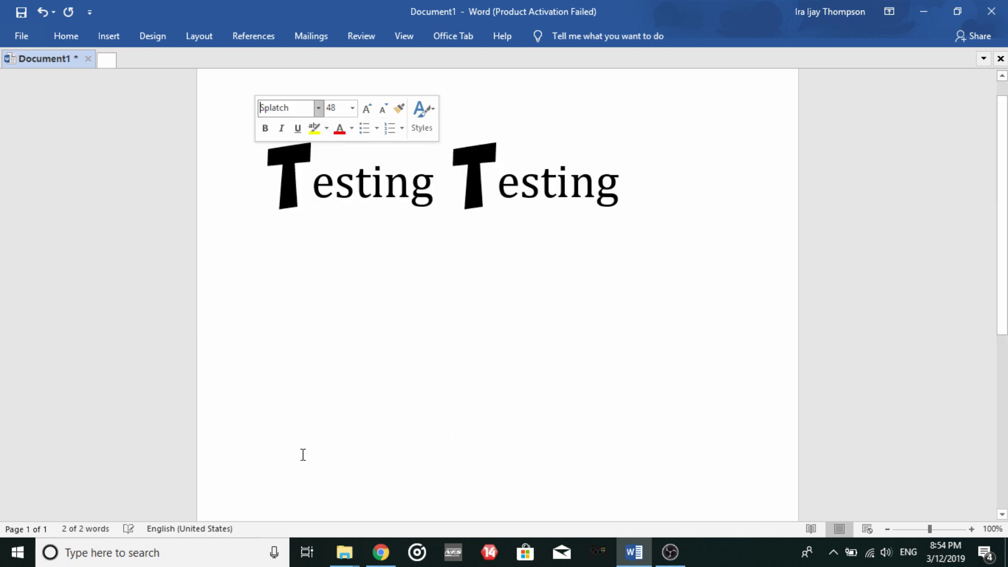
# - Deselect the text to view the Splatch result, then minimize Word
pyautogui.click(399, 397)
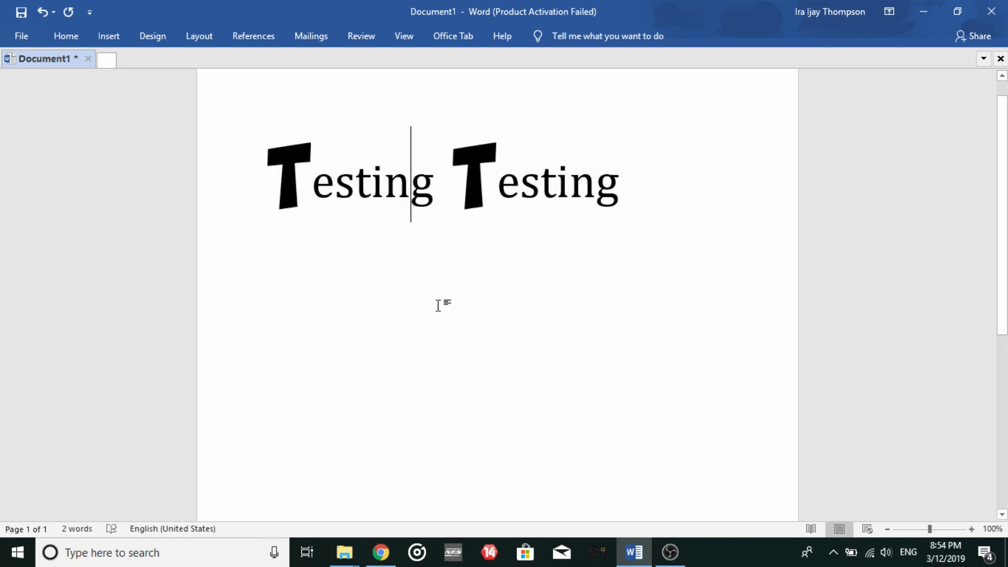
pyautogui.click(649, 215)
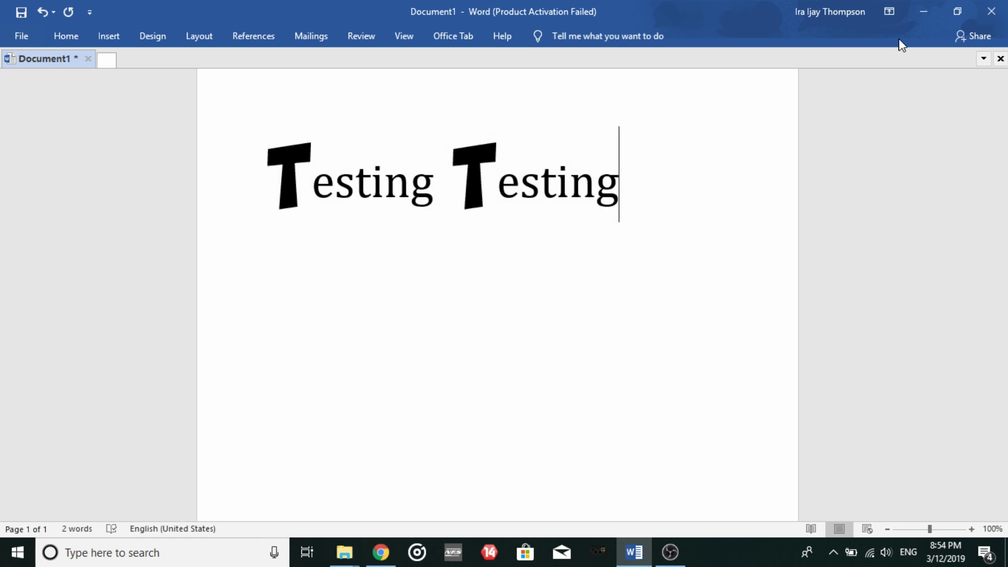
pyautogui.click(928, 10)
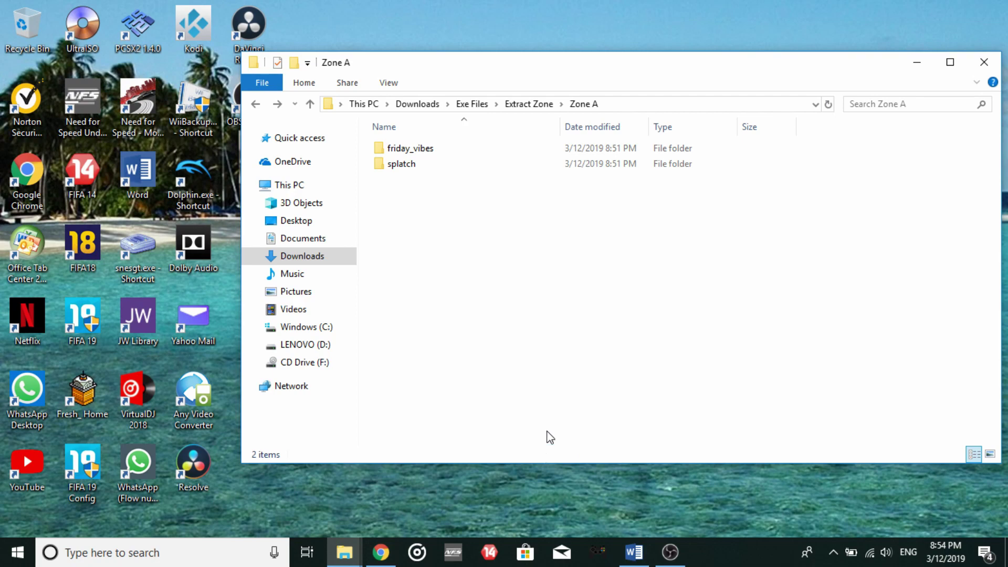
# - Minimize the Zone A folder window and dismiss the desktop context menu
pyautogui.click(922, 63)
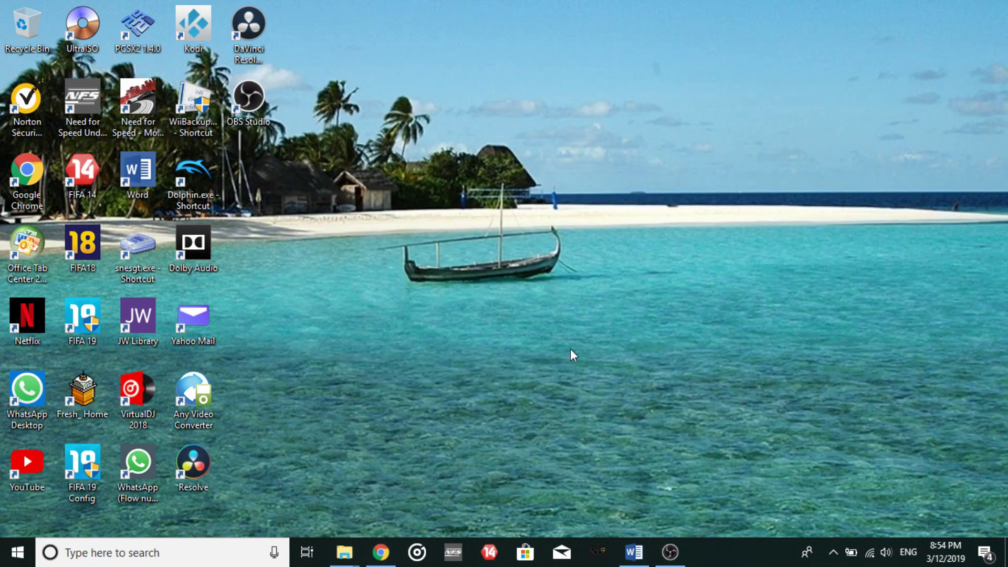
pyautogui.rightClick(515, 352)
pyautogui.click(495, 241)
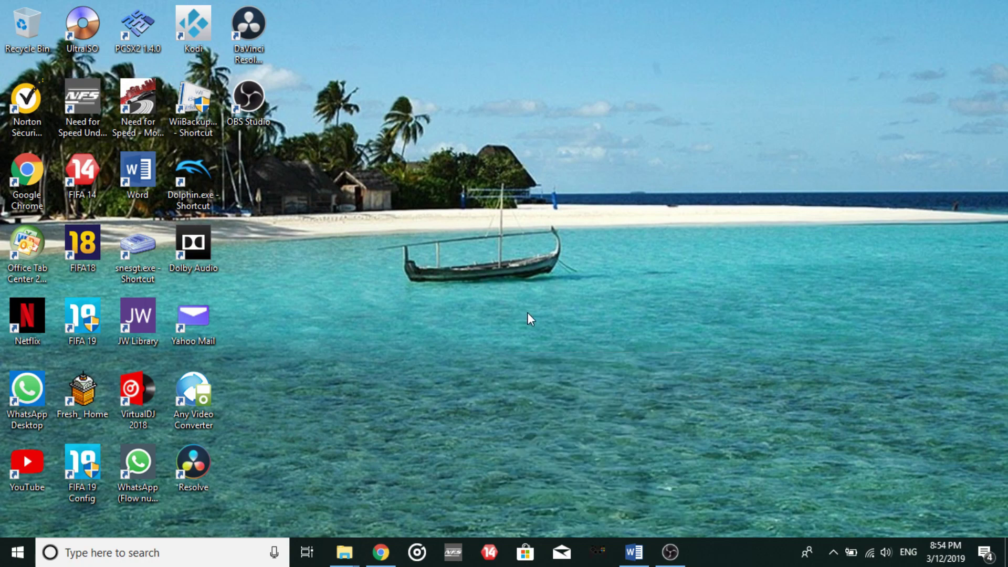